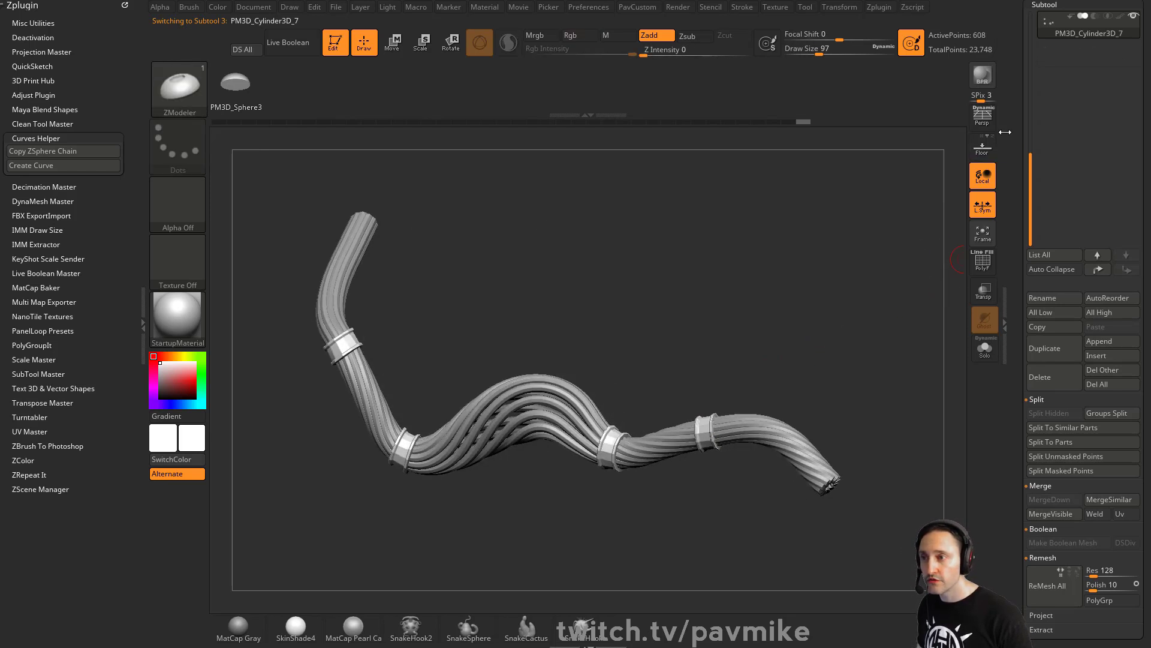
# Delete the PM3D_Cylinder3D_5 subtool.
pyautogui.scroll(5, 1054, 106)
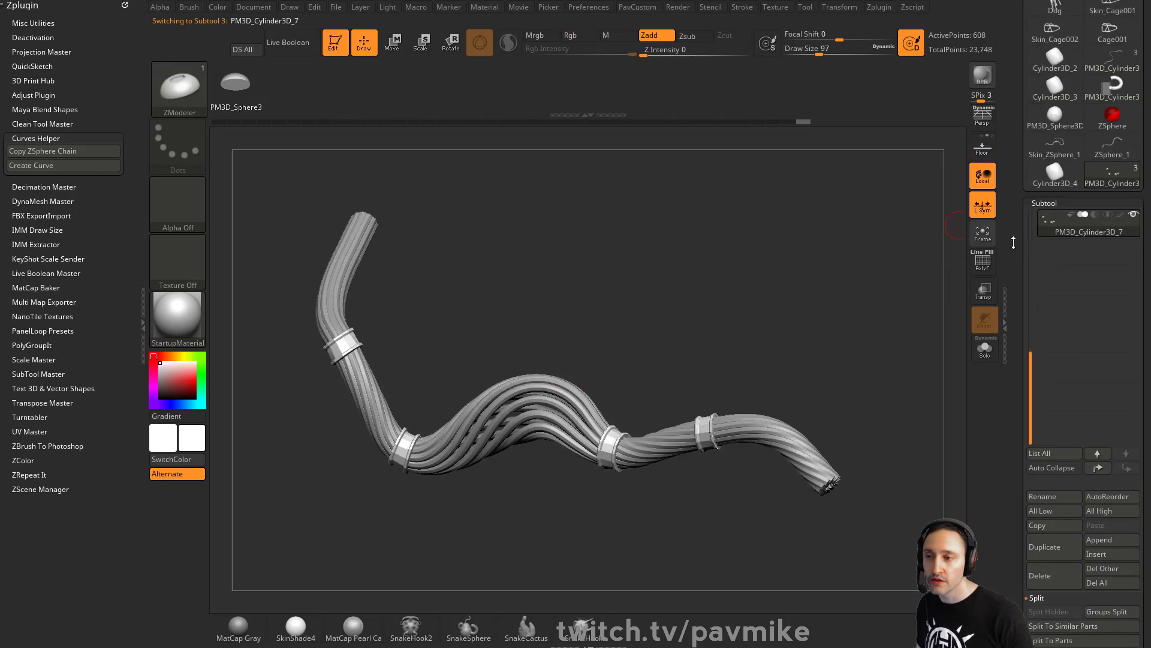
pyautogui.moveTo(1014, 242); pyautogui.dragTo(1010, 295)
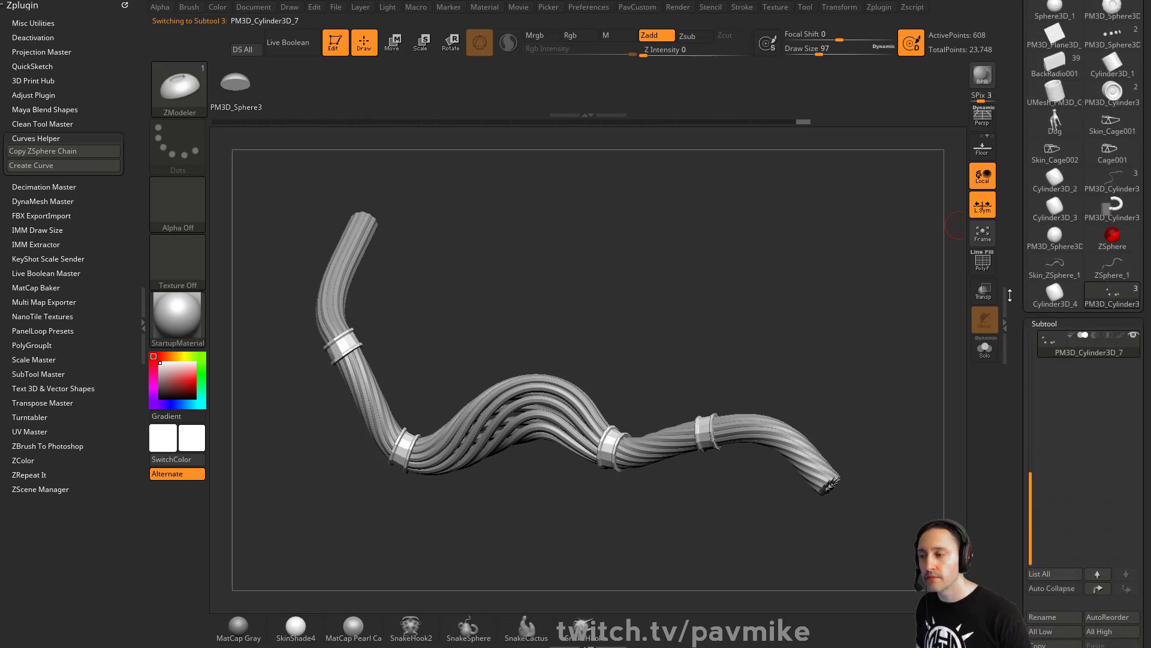
pyautogui.scroll(-1, 1010, 295)
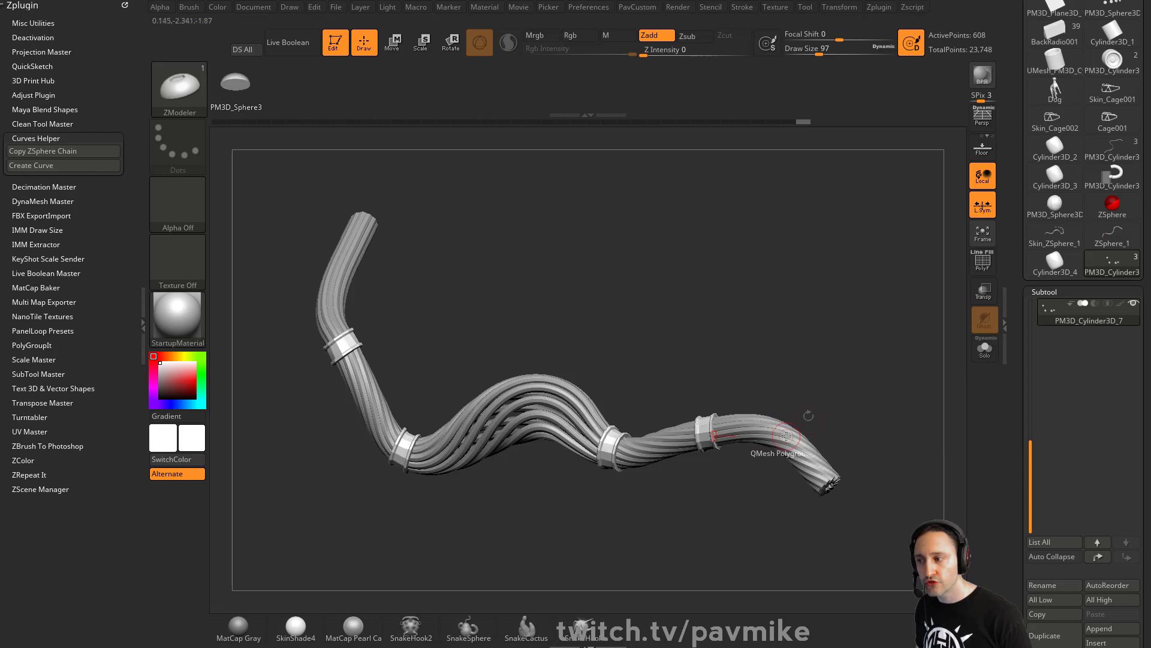
pyautogui.moveTo(1018, 312); pyautogui.dragTo(1018, 286)
pyautogui.moveTo(1028, 414); pyautogui.dragTo(1024, 276)
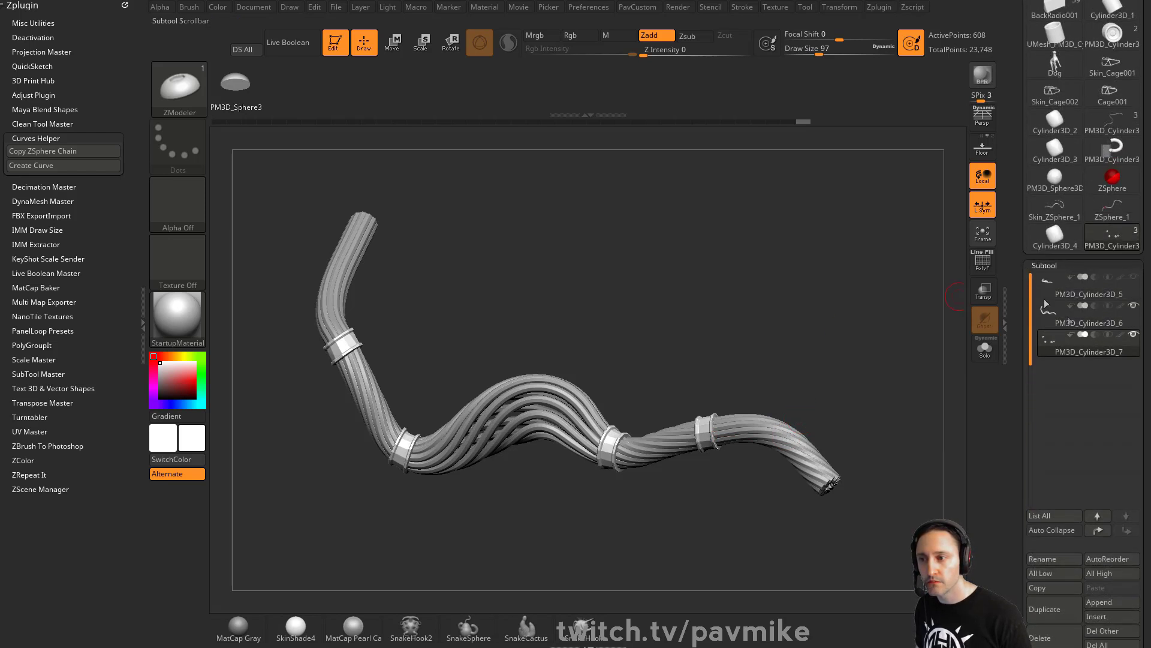
pyautogui.click(1112, 300)
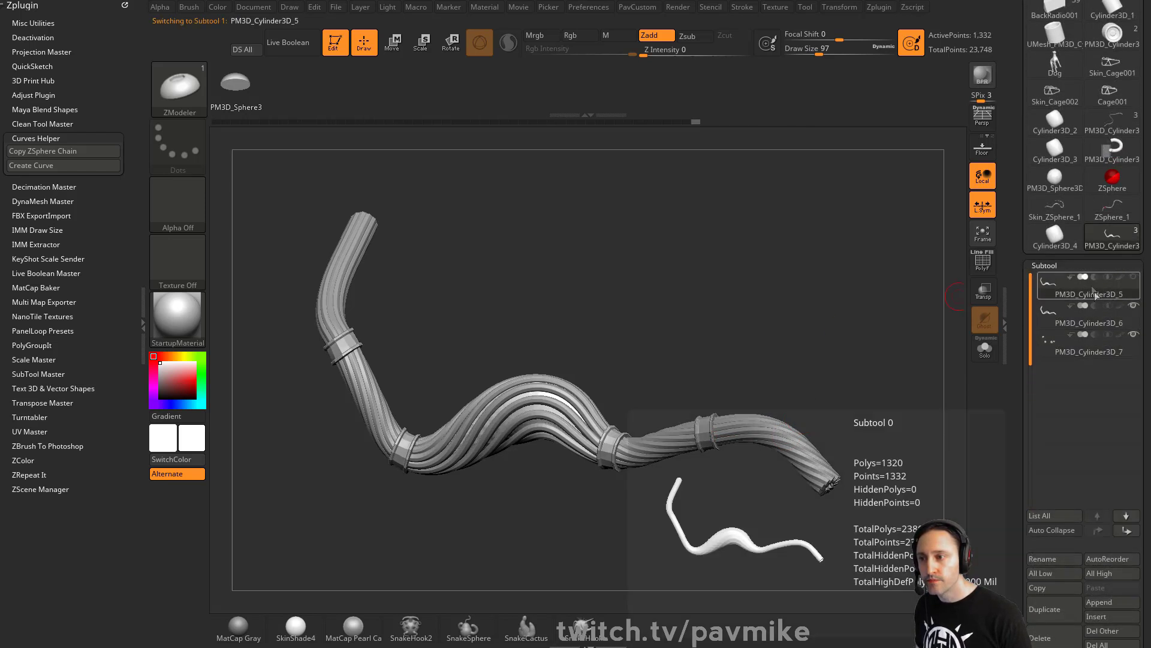
pyautogui.scroll(-2, 1042, 585)
pyautogui.click(1041, 580)
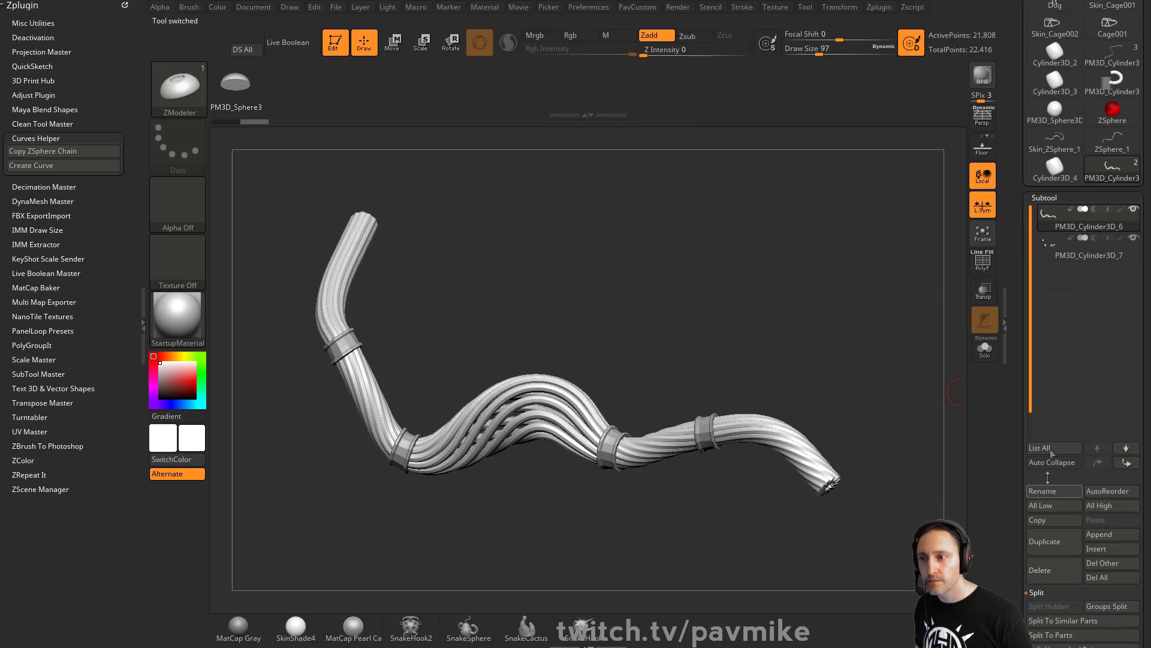
# Create a Transpose Master TPoseMesh of the remaining cable subtools with the ZSphere Rig option enabled.
pyautogui.moveTo(699, 395)
pyautogui.mouseDown()
pyautogui.moveTo(857, 348)
pyautogui.moveTo(887, 314)
pyautogui.moveTo(855, 348)
pyautogui.moveTo(623, 310)
pyautogui.mouseUp()
pyautogui.press('s')
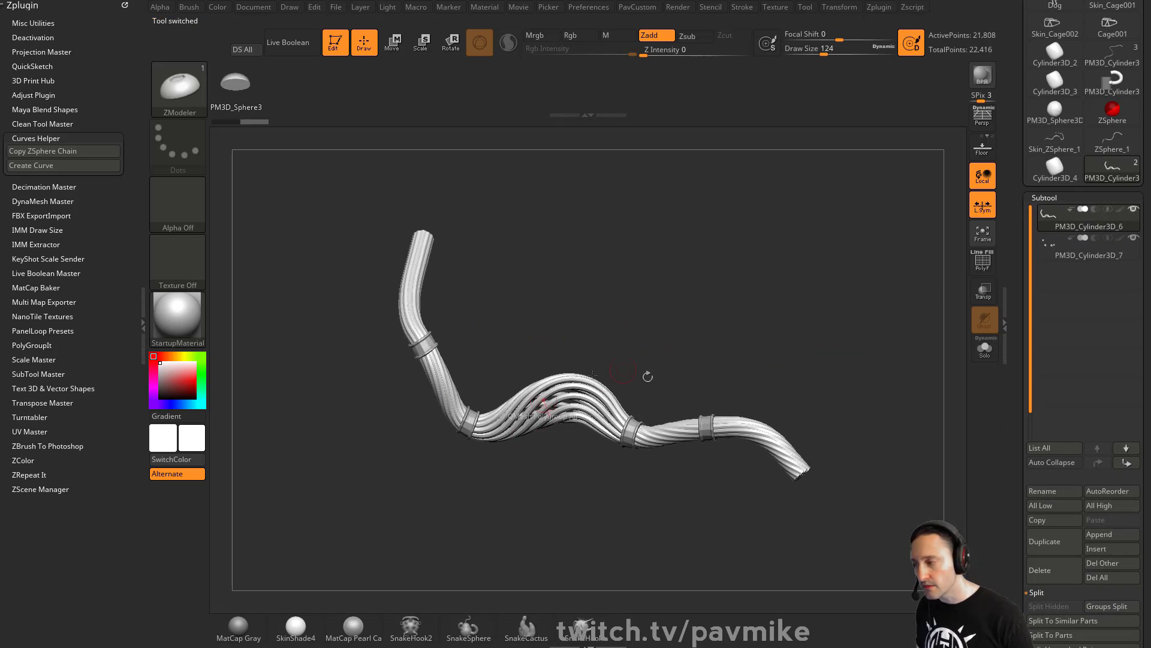
pyautogui.moveTo(624, 370); pyautogui.dragTo(878, 322)
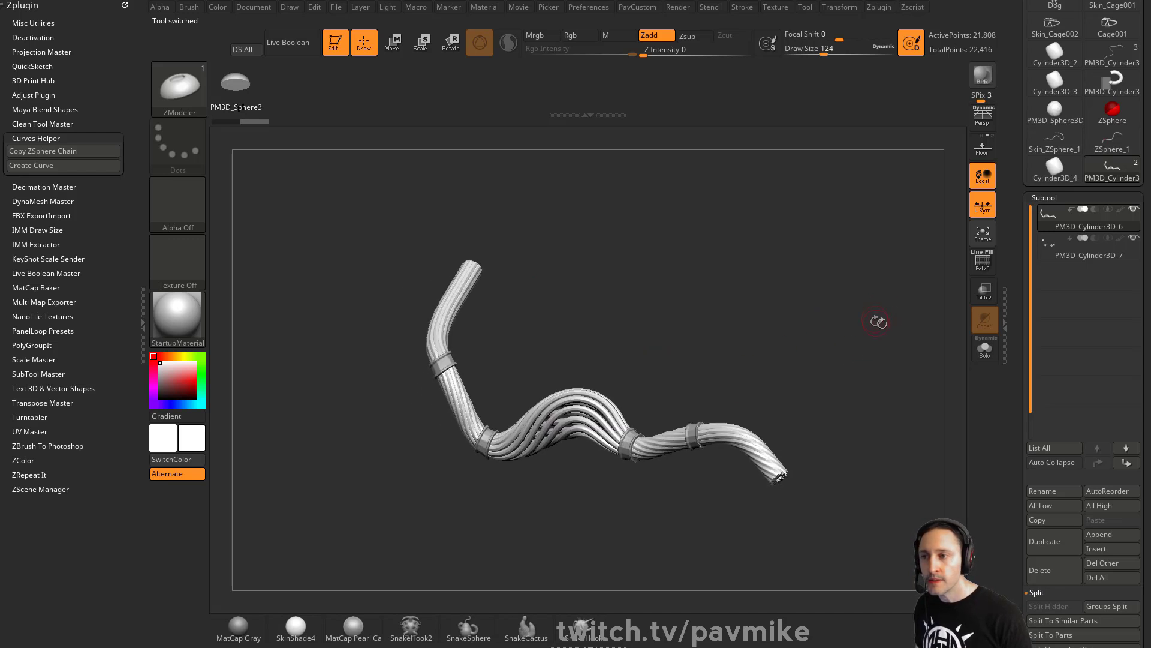
pyautogui.click(869, 7)
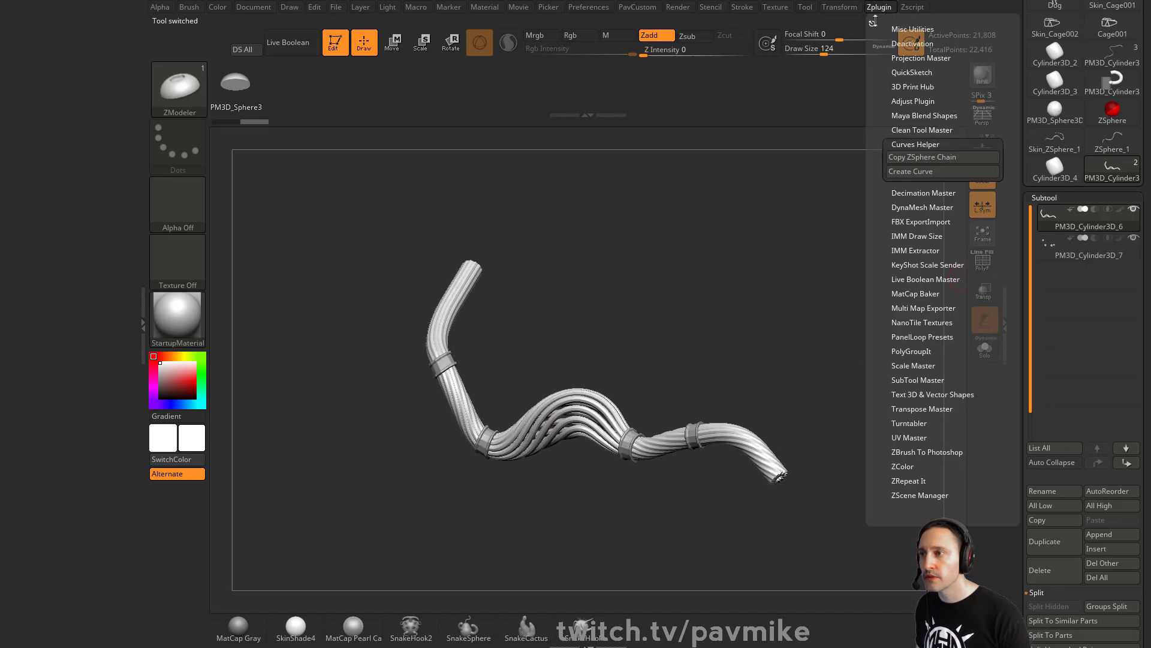
pyautogui.moveTo(871, 16)
pyautogui.mouseDown()
pyautogui.moveTo(648, 99)
pyautogui.moveTo(98, 118)
pyautogui.mouseUp()
pyautogui.press('shift')
pyautogui.click(57, 139)
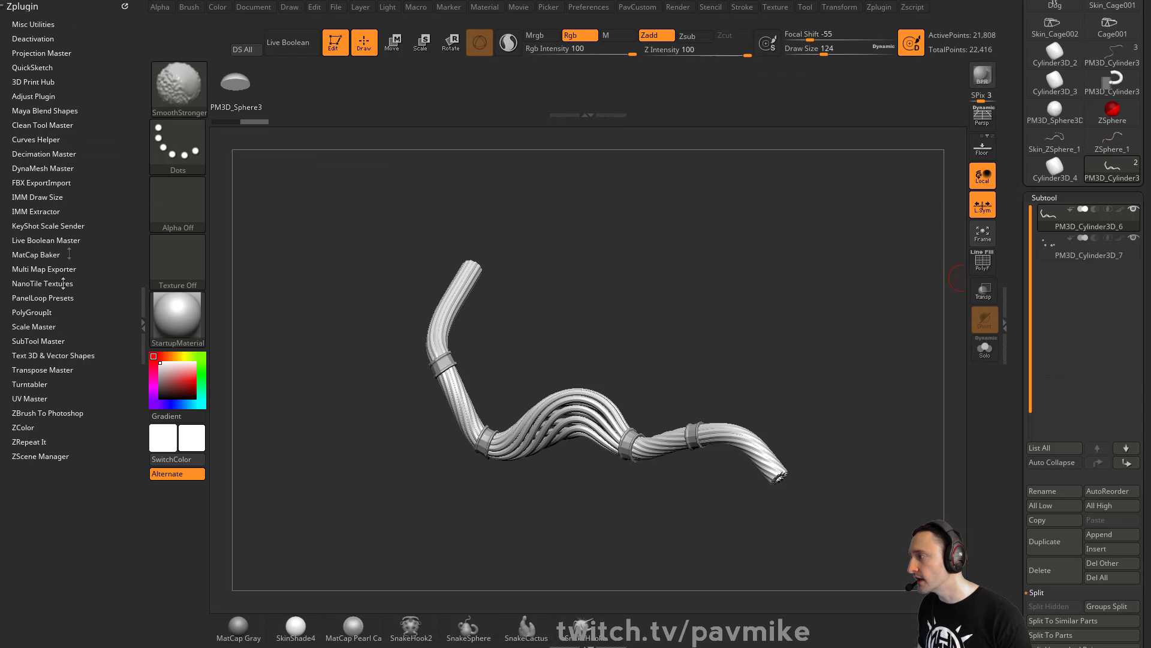
pyautogui.click(34, 370)
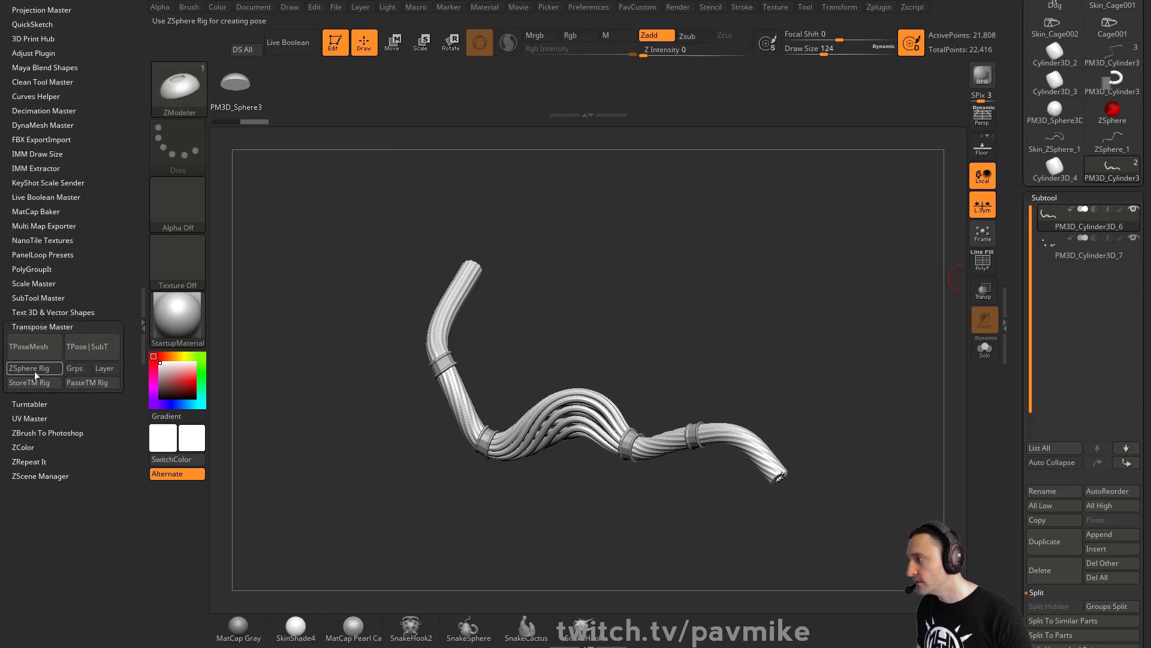
pyautogui.click(28, 346)
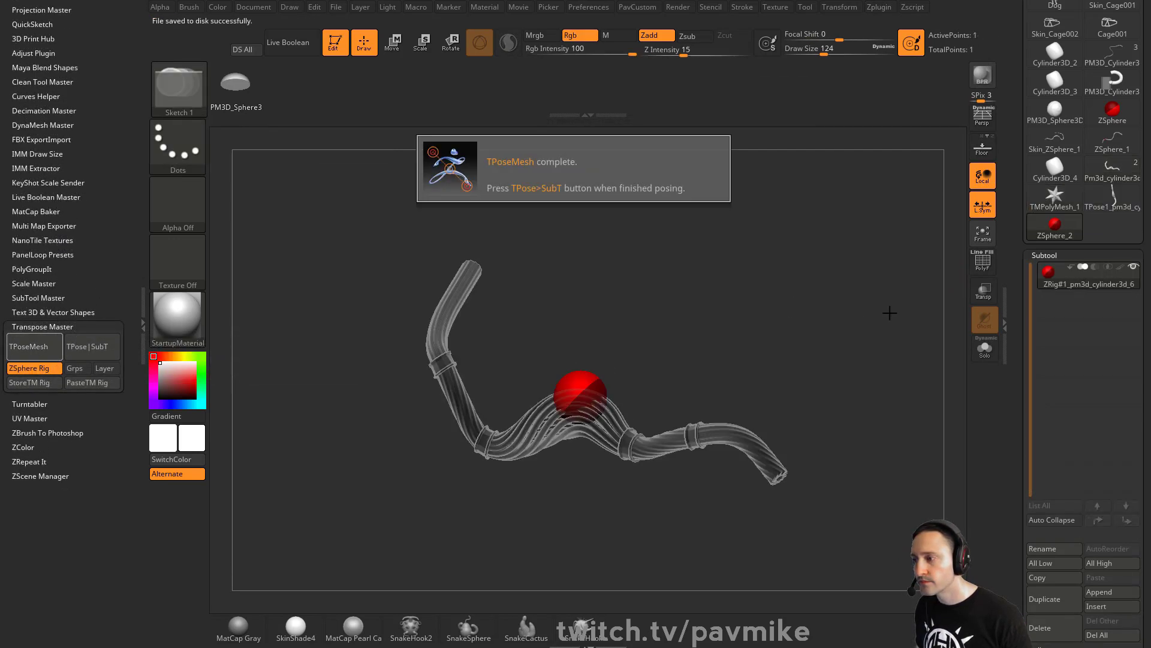
# Shrink the root ZSphere and move it inside the bulging middle section of the cable bundle.
pyautogui.moveTo(848, 342); pyautogui.dragTo(771, 319)
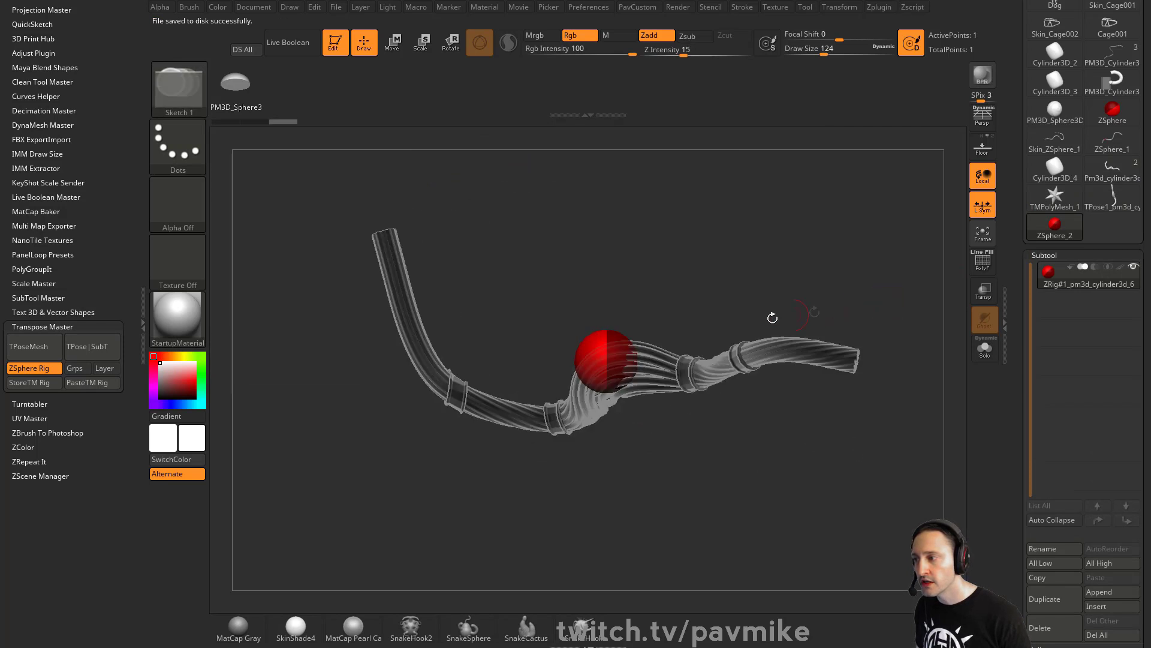
pyautogui.press('w')
pyautogui.moveTo(660, 285); pyautogui.dragTo(619, 340)
pyautogui.press('e')
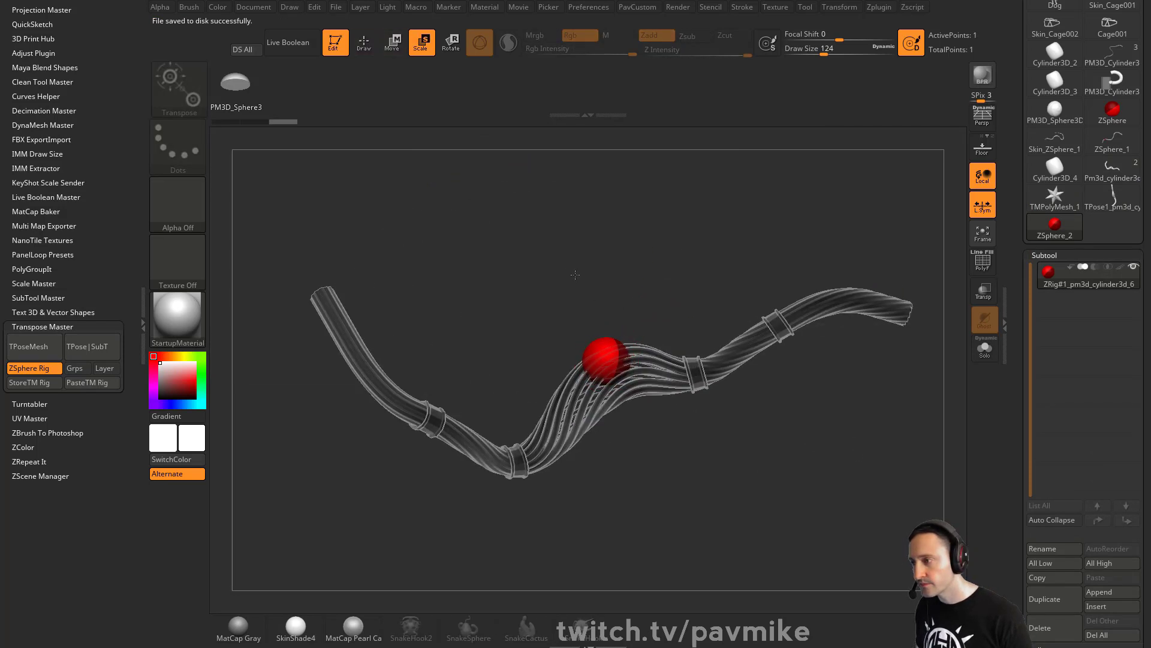
pyautogui.press('w')
pyautogui.press('q')
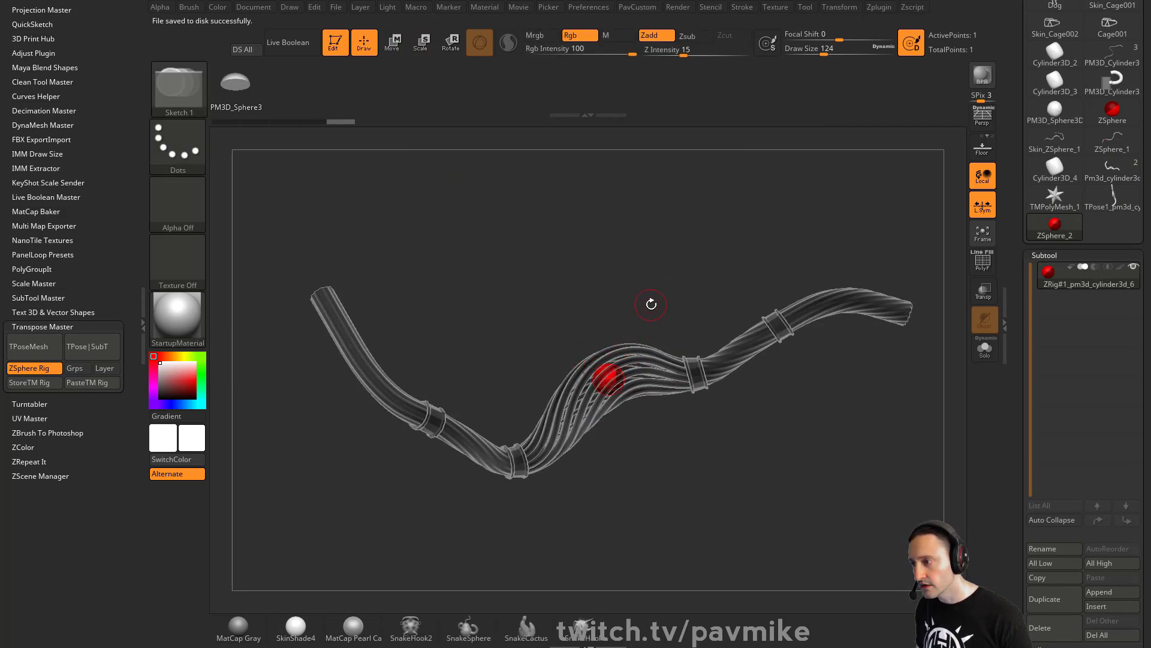
pyautogui.moveTo(650, 304); pyautogui.dragTo(577, 421)
# Extend a child ZSphere from the root to the upward-bent end of the cable and scale the chain thinner.
pyautogui.press('w')
pyautogui.press('s')
pyautogui.moveTo(591, 386); pyautogui.dragTo(314, 311)
pyautogui.moveTo(722, 442); pyautogui.dragTo(689, 416)
pyautogui.press('e')
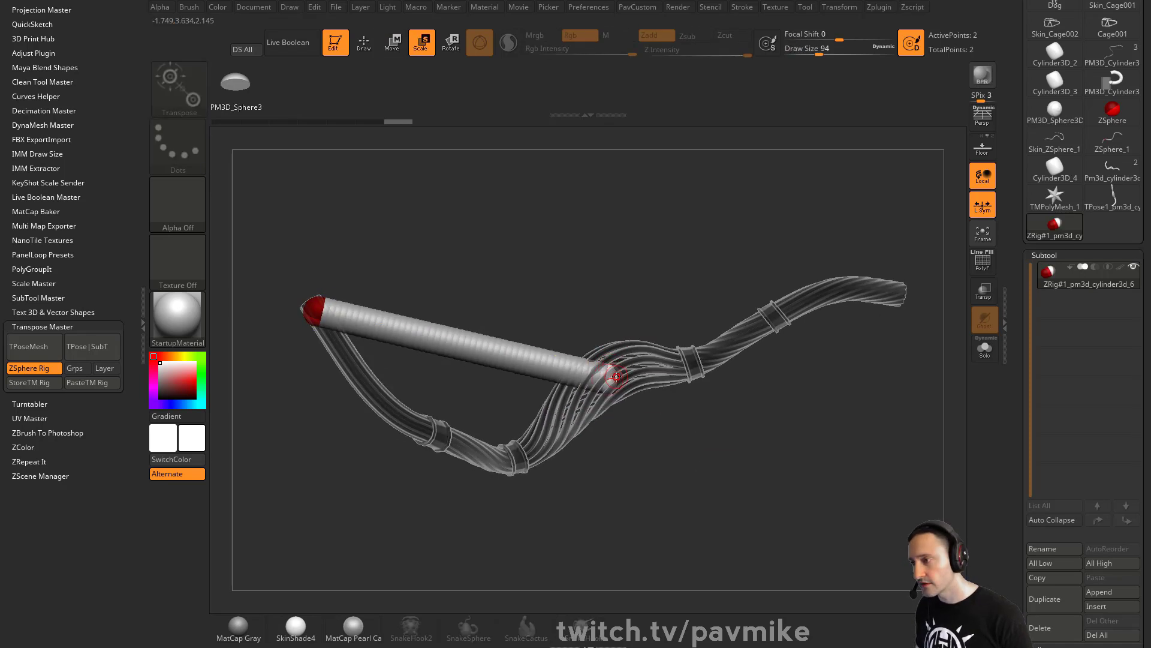
pyautogui.press('q')
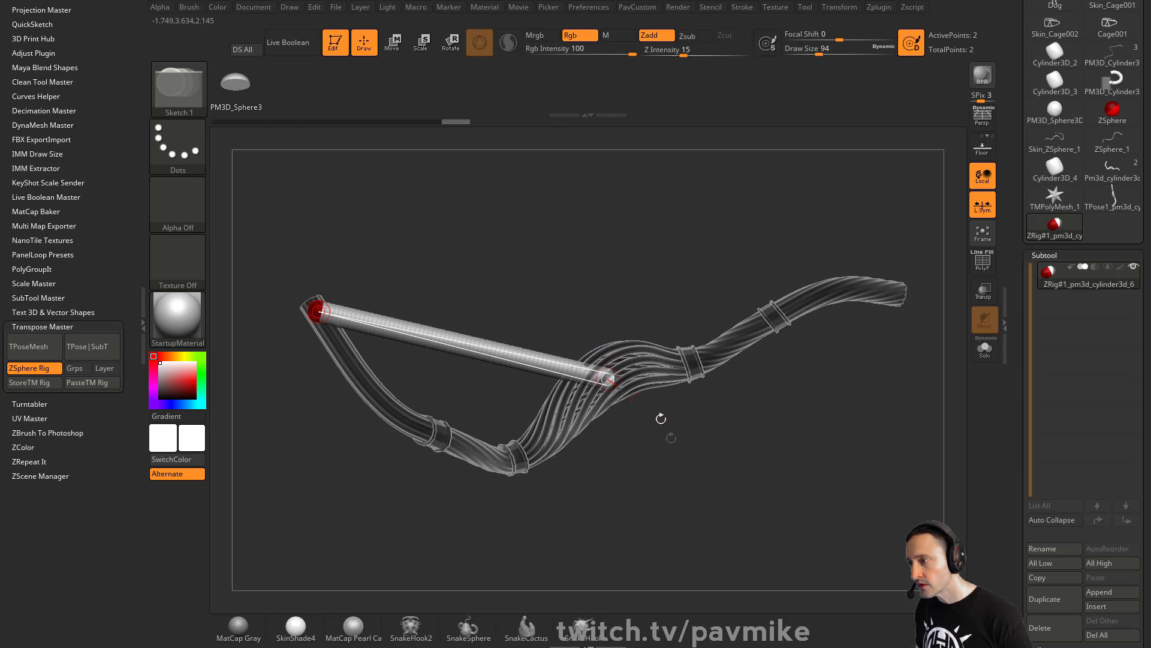
# Add a second child ZSphere on the root and move it to the opposite end of the cable.
pyautogui.moveTo(661, 420); pyautogui.dragTo(595, 384)
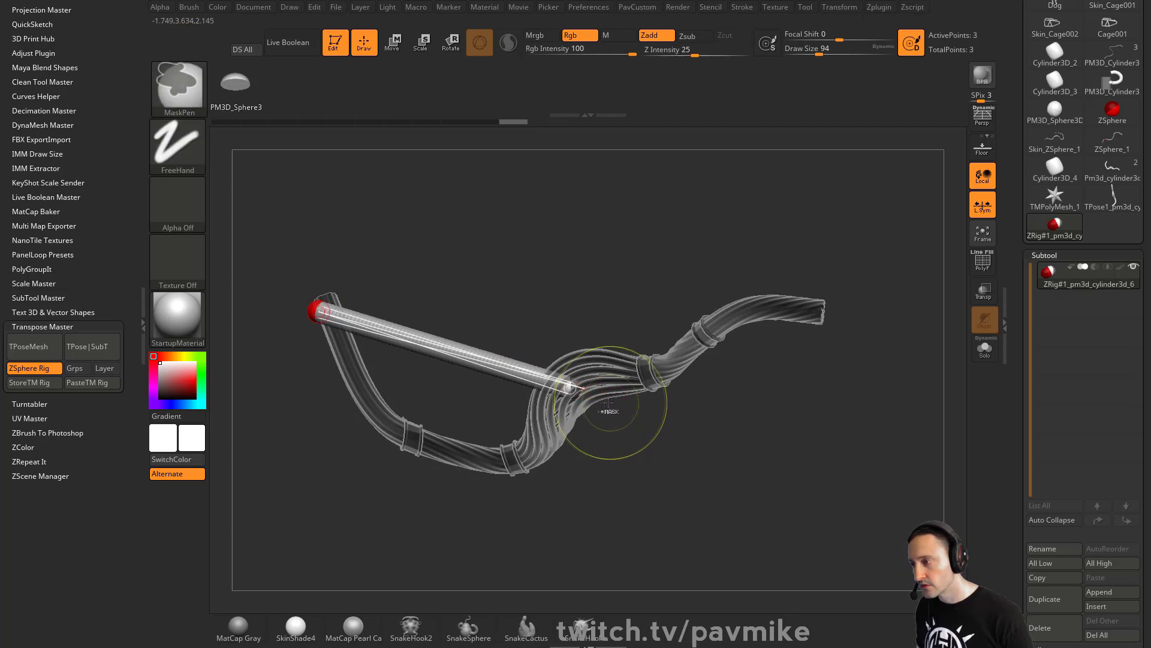
pyautogui.press('w')
pyautogui.moveTo(578, 394)
pyautogui.mouseDown()
pyautogui.moveTo(755, 358)
pyautogui.moveTo(817, 308)
pyautogui.moveTo(795, 497)
pyautogui.mouseUp()
pyautogui.moveTo(851, 492); pyautogui.dragTo(836, 431)
pyautogui.moveTo(905, 387); pyautogui.dragTo(879, 384)
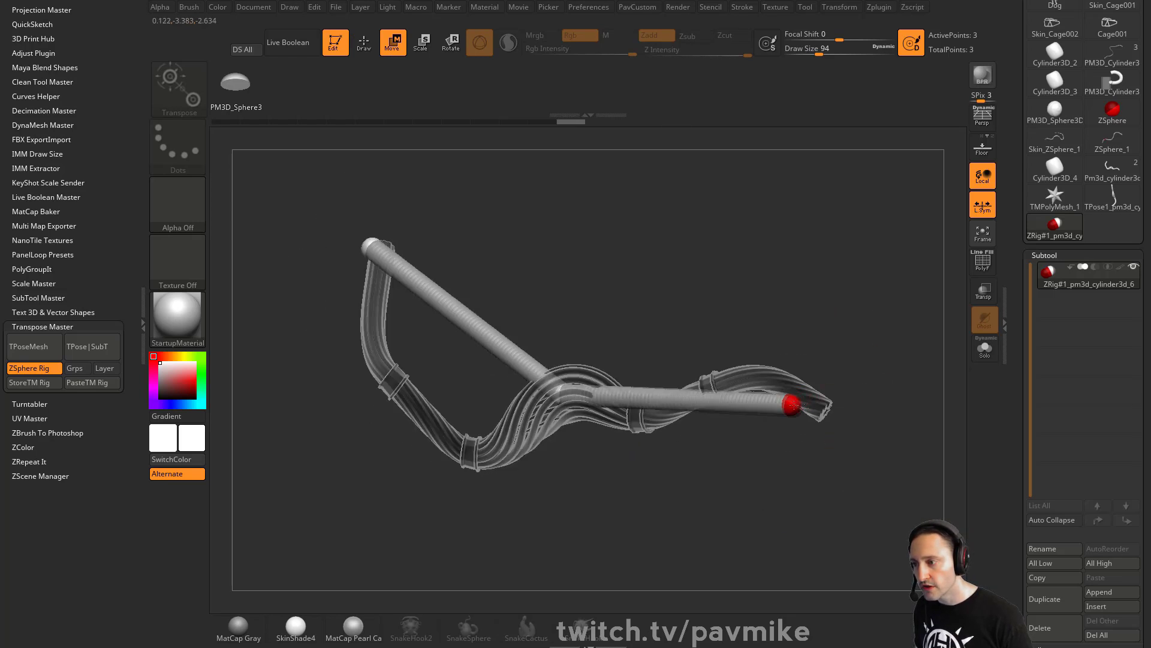
pyautogui.moveTo(793, 401)
pyautogui.mouseDown()
pyautogui.moveTo(899, 455)
pyautogui.moveTo(881, 450)
pyautogui.mouseUp()
# Insert four ZSphere joints along the chain between the root and the second cable end.
pyautogui.press('q')
pyautogui.click(636, 375)
pyautogui.click(710, 385)
pyautogui.click(778, 396)
pyautogui.click(814, 402)
# Move the inserted joints nearest the root into the cable, following its path past the adjacent clamp rings.
pyautogui.press('w')
pyautogui.moveTo(643, 344); pyautogui.dragTo(622, 365)
pyautogui.moveTo(659, 432); pyautogui.dragTo(662, 414)
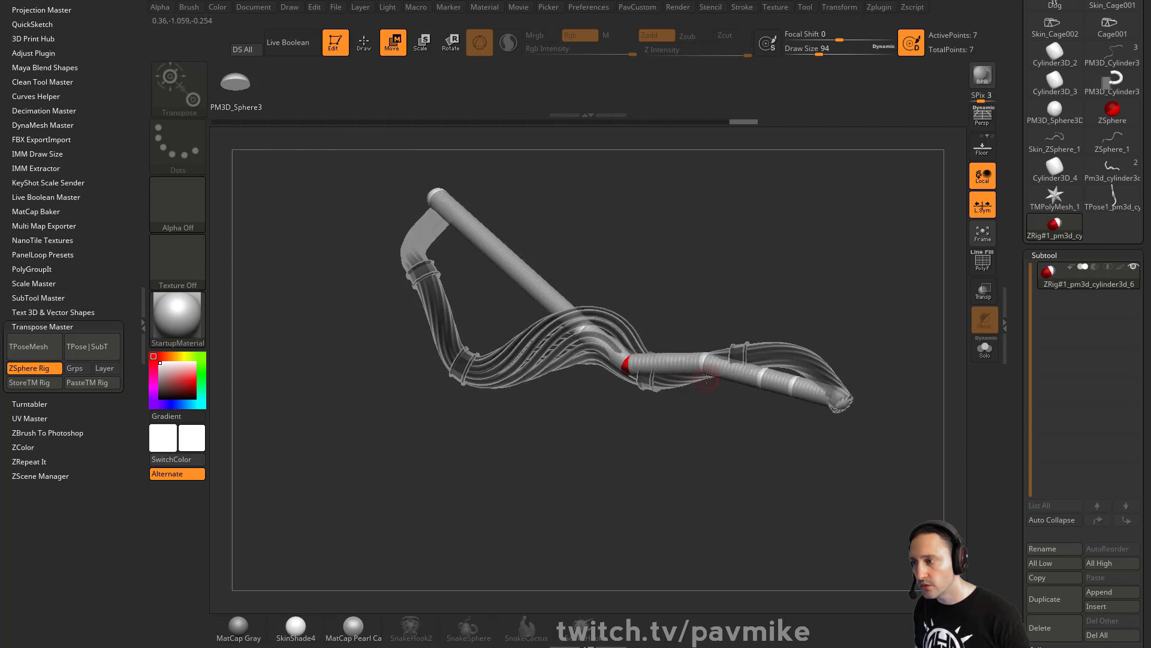
pyautogui.moveTo(701, 360); pyautogui.dragTo(697, 378)
pyautogui.moveTo(744, 444); pyautogui.dragTo(667, 446)
pyautogui.moveTo(696, 372); pyautogui.dragTo(714, 362)
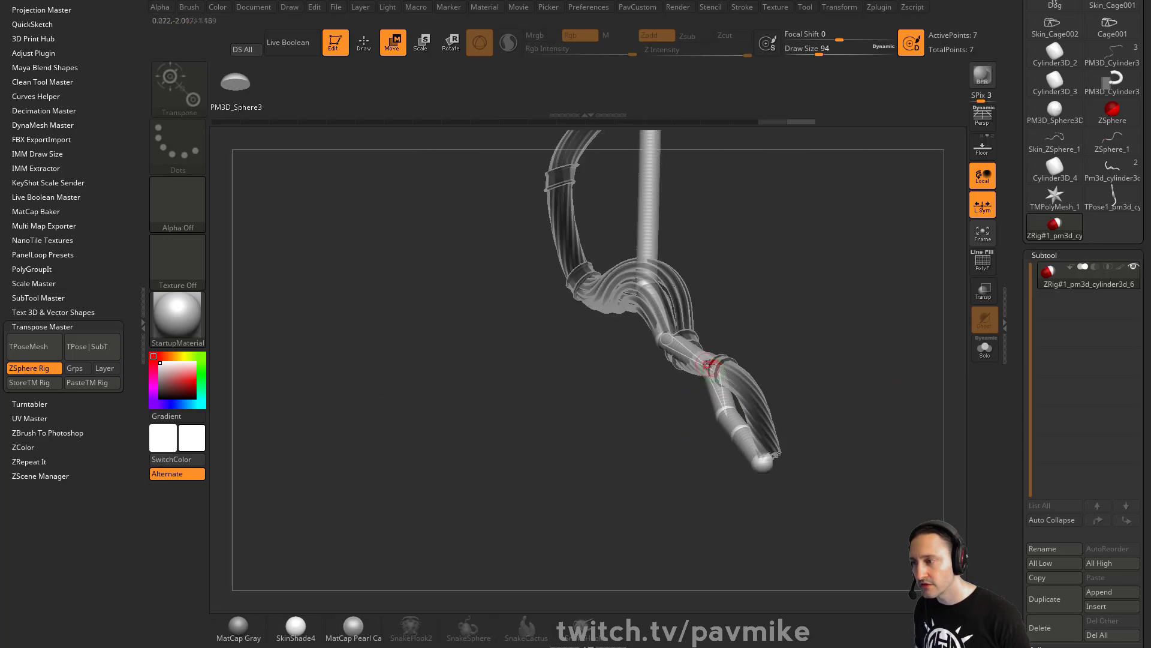
# Align the outer joints and the end ZSphere with the cable's curved tip, checking from several angles.
pyautogui.moveTo(725, 444); pyautogui.dragTo(851, 318)
pyautogui.moveTo(771, 426); pyautogui.dragTo(746, 437)
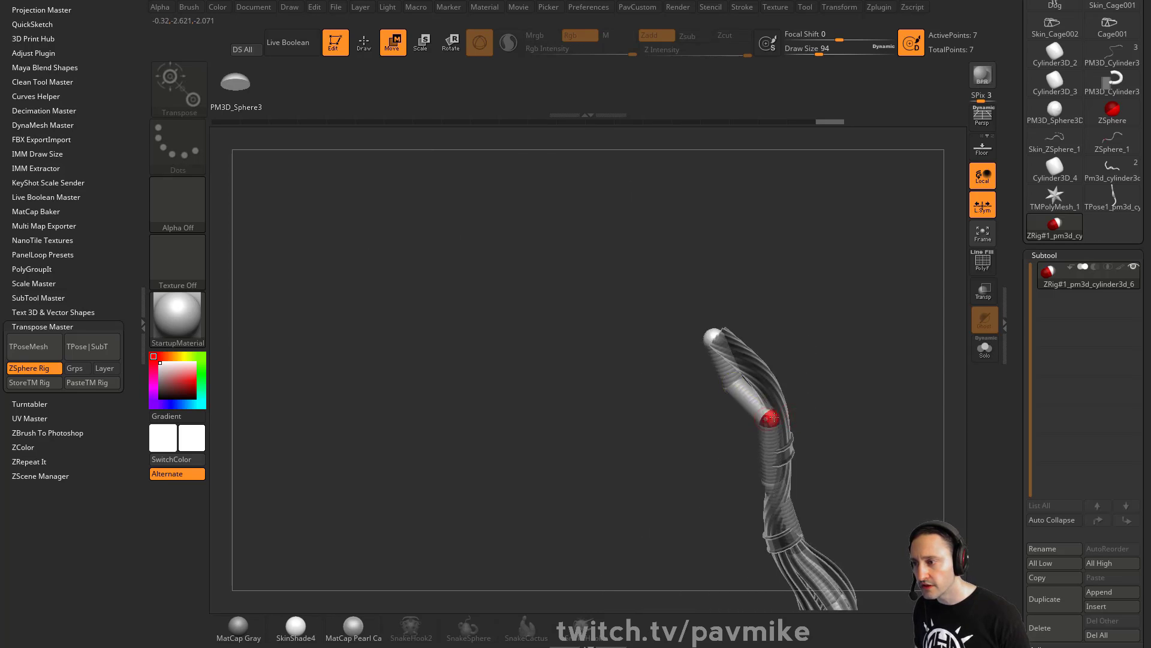
pyautogui.moveTo(806, 363); pyautogui.dragTo(740, 382)
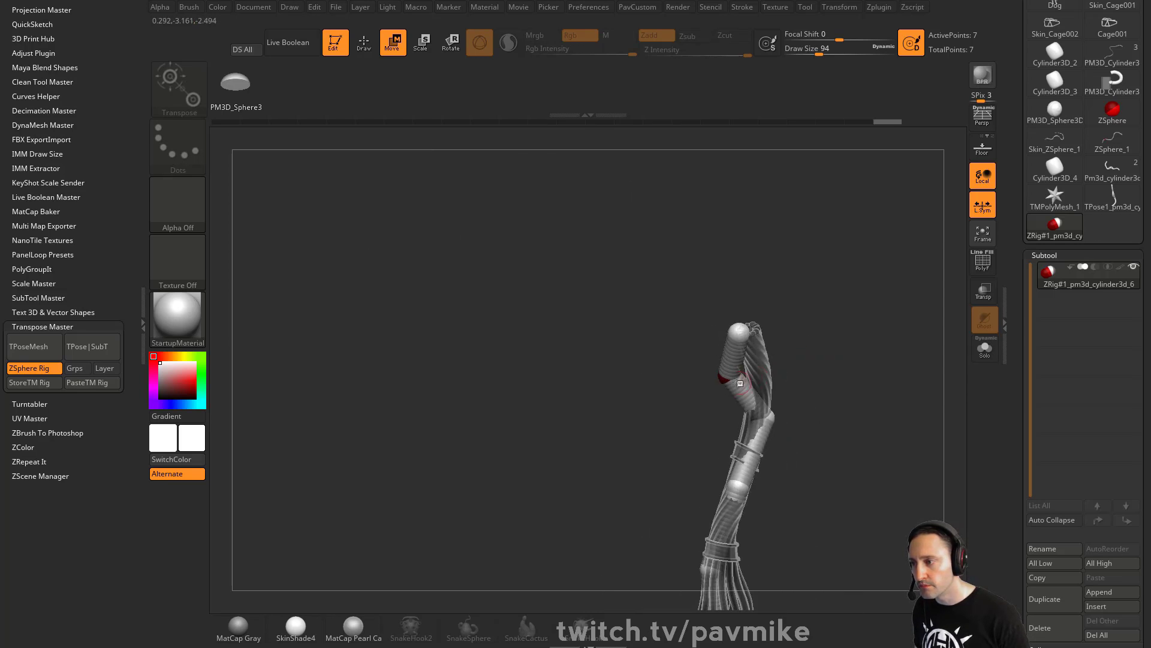
pyautogui.moveTo(762, 343); pyautogui.dragTo(741, 332)
pyautogui.moveTo(724, 376); pyautogui.dragTo(769, 417)
pyautogui.moveTo(731, 329); pyautogui.dragTo(739, 331)
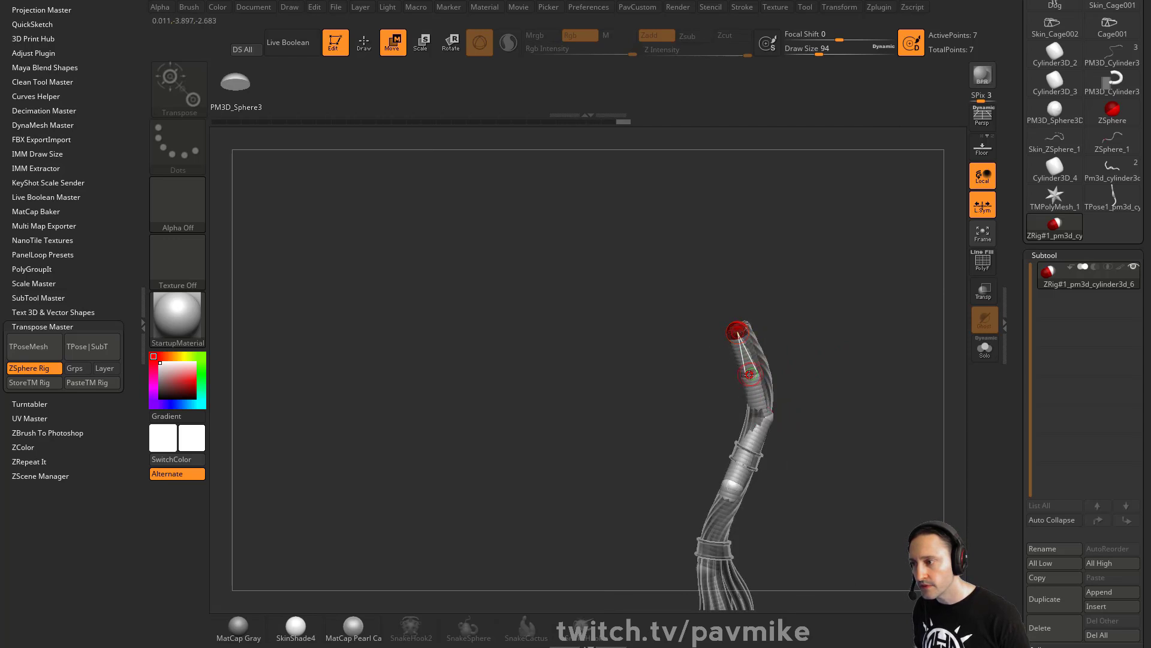
pyautogui.moveTo(752, 377); pyautogui.dragTo(699, 285)
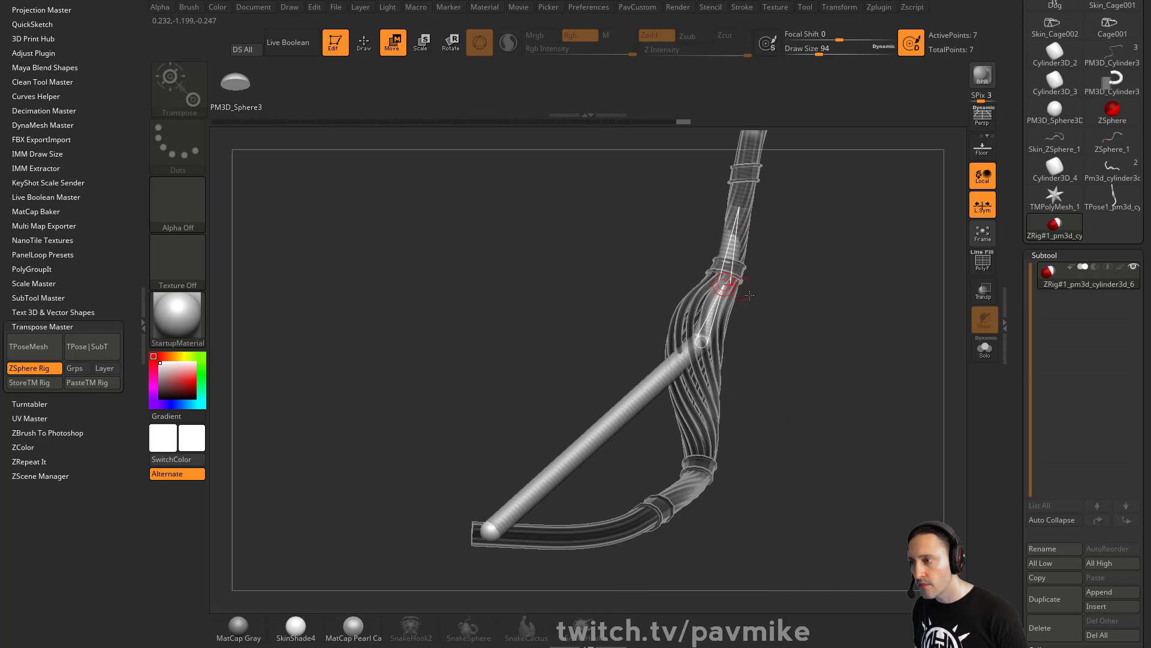
pyautogui.moveTo(730, 288); pyautogui.dragTo(750, 335)
# Insert three ZSphere joints along the straight chain between the root and the first cable end.
pyautogui.press('q')
pyautogui.click(653, 342)
pyautogui.click(594, 390)
pyautogui.click(532, 437)
# Move the three new joints off the straight line and into the cable so the chain follows its bends.
pyautogui.press('w')
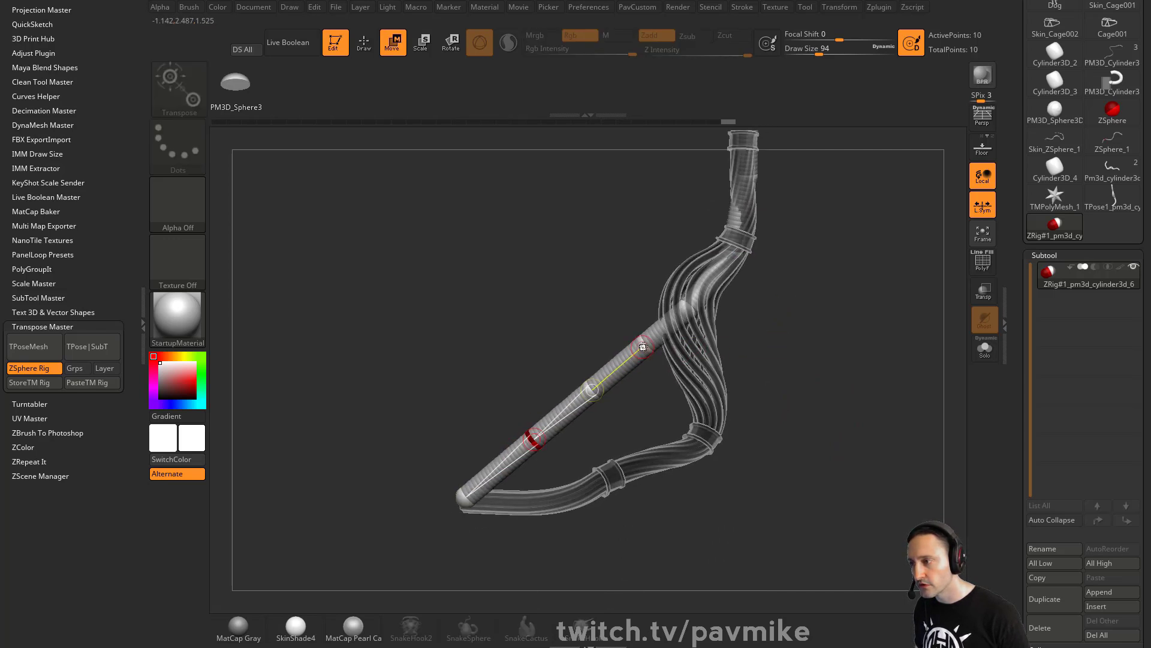
pyautogui.moveTo(648, 345); pyautogui.dragTo(684, 354)
pyautogui.moveTo(595, 345); pyautogui.dragTo(594, 387)
pyautogui.moveTo(670, 396); pyautogui.dragTo(681, 322)
pyautogui.moveTo(592, 338); pyautogui.dragTo(641, 345)
pyautogui.moveTo(667, 282); pyautogui.dragTo(743, 350)
pyautogui.moveTo(660, 326); pyautogui.dragTo(621, 365)
pyautogui.moveTo(624, 272); pyautogui.dragTo(606, 257)
pyautogui.moveTo(676, 308); pyautogui.dragTo(623, 324)
pyautogui.moveTo(697, 350)
pyautogui.mouseDown()
pyautogui.moveTo(599, 393)
pyautogui.moveTo(607, 411)
pyautogui.mouseUp()
pyautogui.moveTo(669, 336)
pyautogui.keyDown('alt'); pyautogui.mouseDown()
pyautogui.moveTo(685, 363)
pyautogui.moveTo(702, 360)
pyautogui.moveTo(712, 324)
pyautogui.moveTo(635, 378)
pyautogui.moveTo(710, 441)
pyautogui.moveTo(708, 456)
pyautogui.mouseUp(); pyautogui.keyUp('alt')
# Insert an extra joint in the first-end side of the chain and fit it inside the cable near the clamped bend.
pyautogui.press('q')
pyautogui.click(627, 299)
pyautogui.press('w')
pyautogui.moveTo(602, 363); pyautogui.dragTo(562, 415)
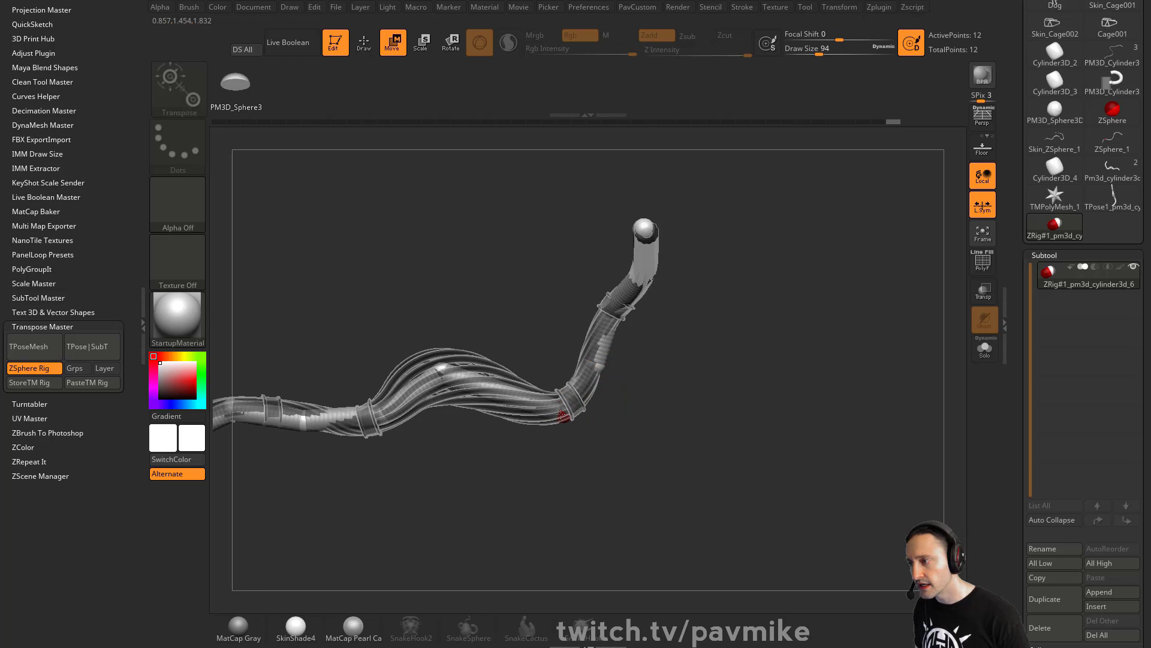
pyautogui.moveTo(662, 326)
pyautogui.mouseDown()
pyautogui.moveTo(714, 334)
pyautogui.moveTo(681, 352)
pyautogui.moveTo(692, 367)
pyautogui.mouseUp()
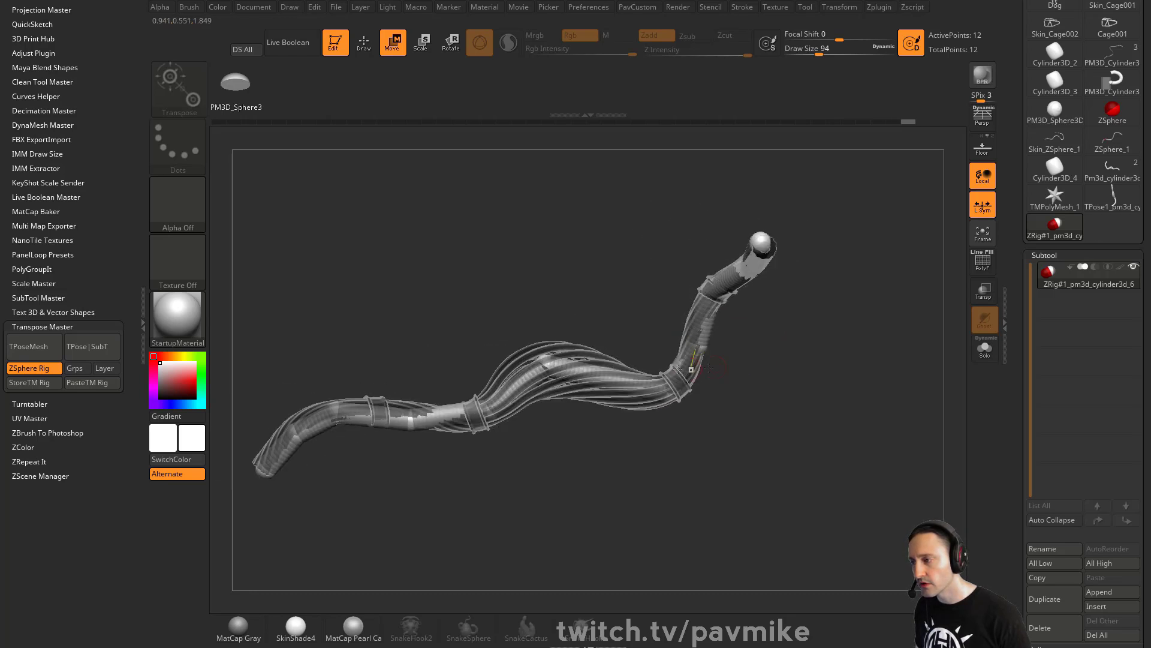
# Insert another joint within the bulging section and fine-tune the chain's position inside the cable from several angles.
pyautogui.press('q')
pyautogui.click(604, 376)
pyautogui.press('w')
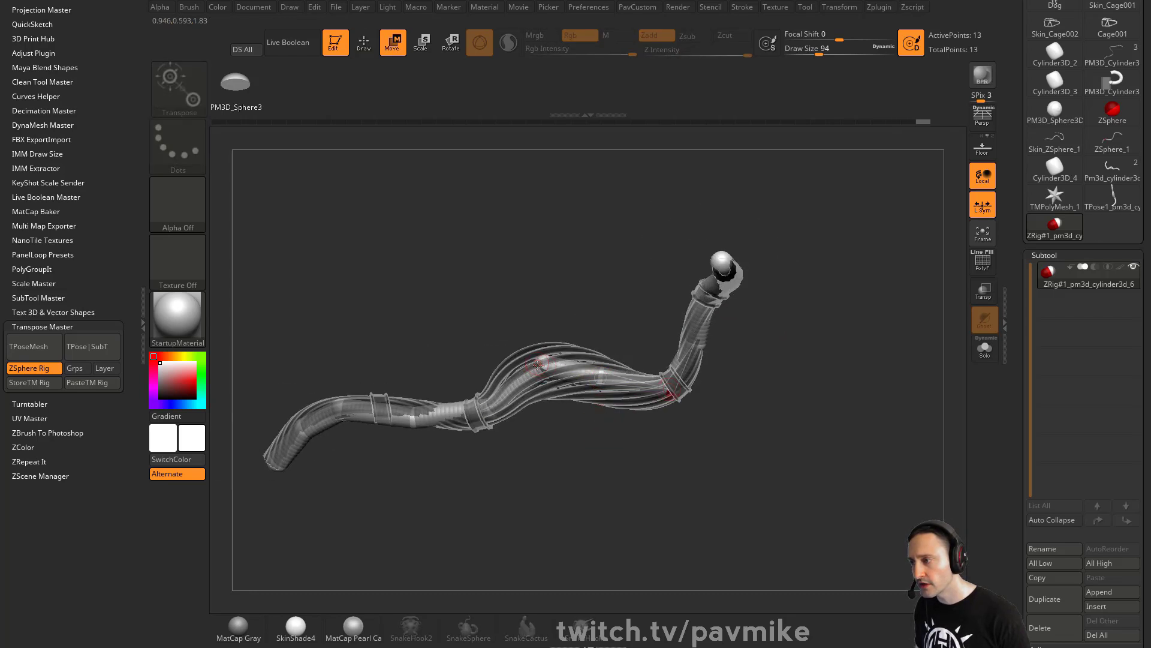
pyautogui.moveTo(599, 372); pyautogui.dragTo(601, 378)
pyautogui.moveTo(722, 338); pyautogui.dragTo(803, 292)
pyautogui.moveTo(717, 288); pyautogui.dragTo(718, 288)
pyautogui.moveTo(797, 360); pyautogui.dragTo(699, 364)
pyautogui.moveTo(798, 362); pyautogui.dragTo(829, 342)
pyautogui.moveTo(829, 342)
pyautogui.mouseDown()
pyautogui.moveTo(784, 369)
pyautogui.moveTo(850, 362)
pyautogui.mouseUp()
# Bind the cable mesh to the finished ZSphere chain with the Bind Mesh rigging option.
pyautogui.press('q')
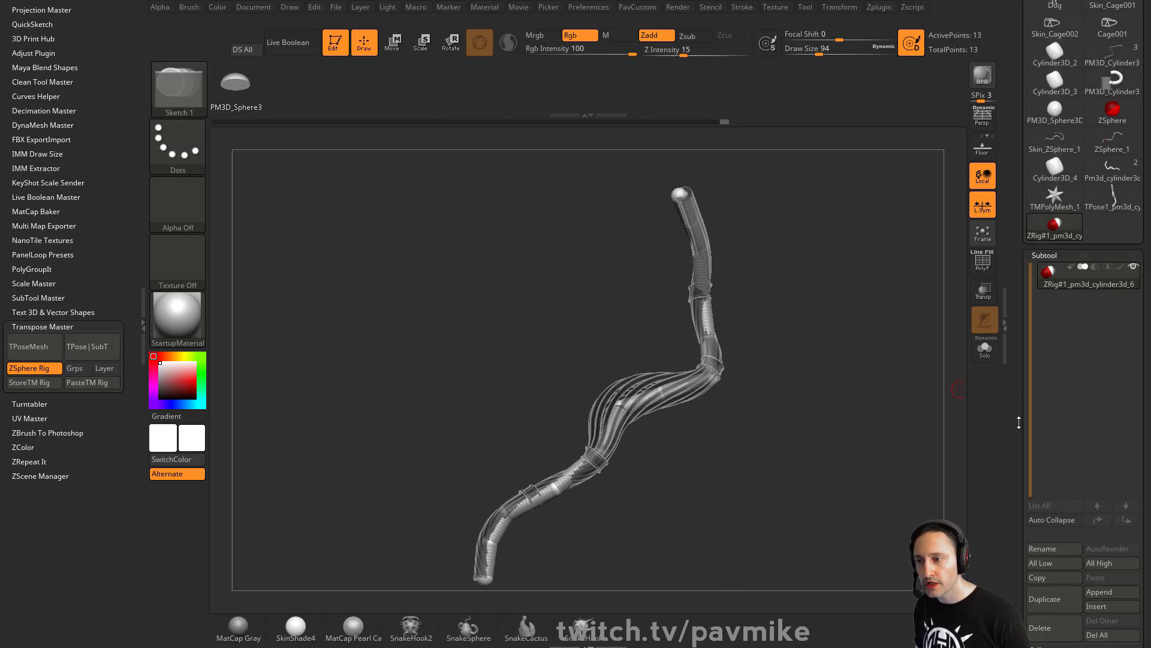
pyautogui.moveTo(1019, 422); pyautogui.dragTo(1005, 257)
pyautogui.click(1054, 269)
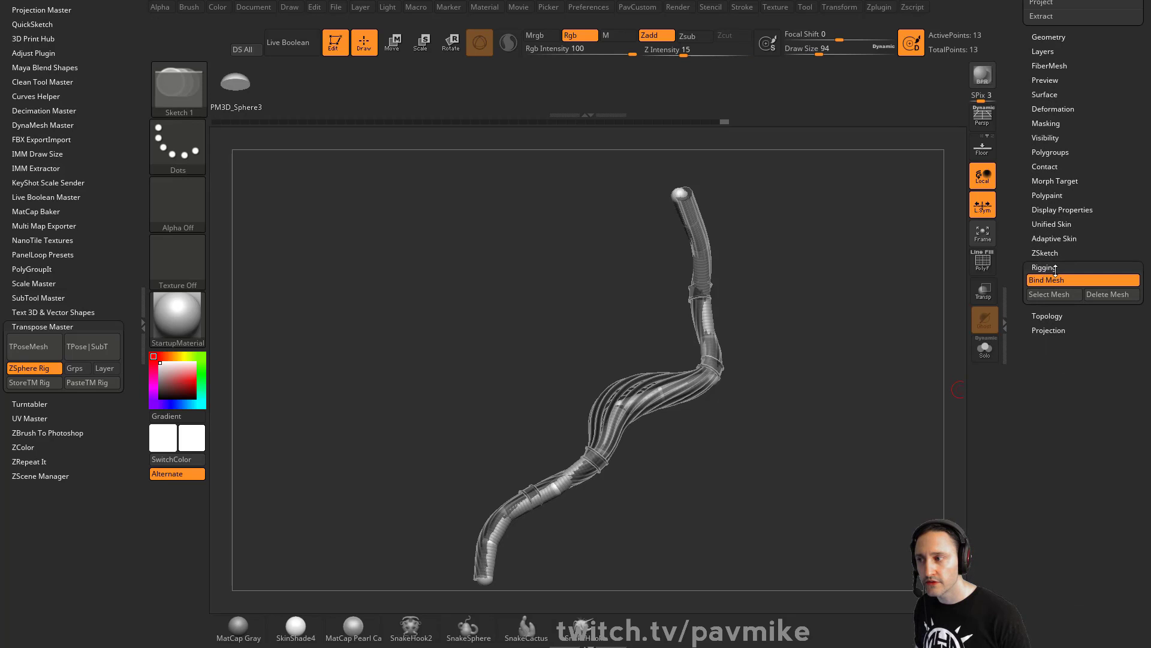
# Rotate segments near both ends of the ZSphere chain to bend the bound cable into a new pose.
pyautogui.moveTo(840, 274); pyautogui.dragTo(889, 358)
pyautogui.press('r')
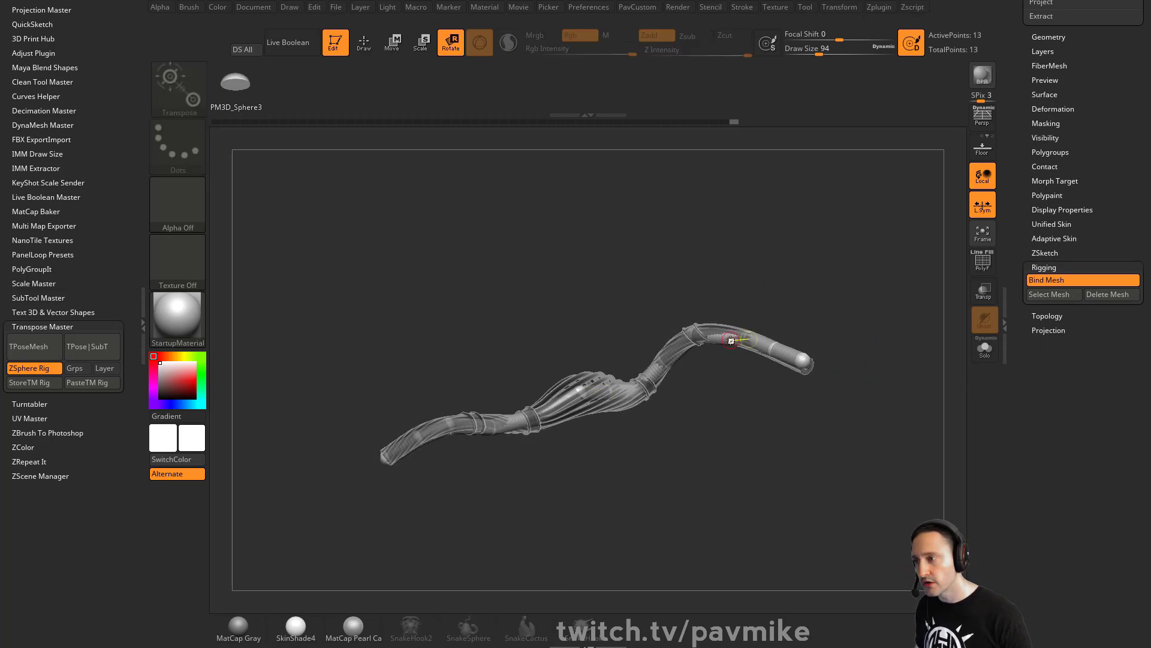
pyautogui.moveTo(731, 338)
pyautogui.mouseDown()
pyautogui.moveTo(724, 297)
pyautogui.moveTo(719, 384)
pyautogui.moveTo(755, 396)
pyautogui.moveTo(778, 364)
pyautogui.moveTo(756, 372)
pyautogui.mouseUp()
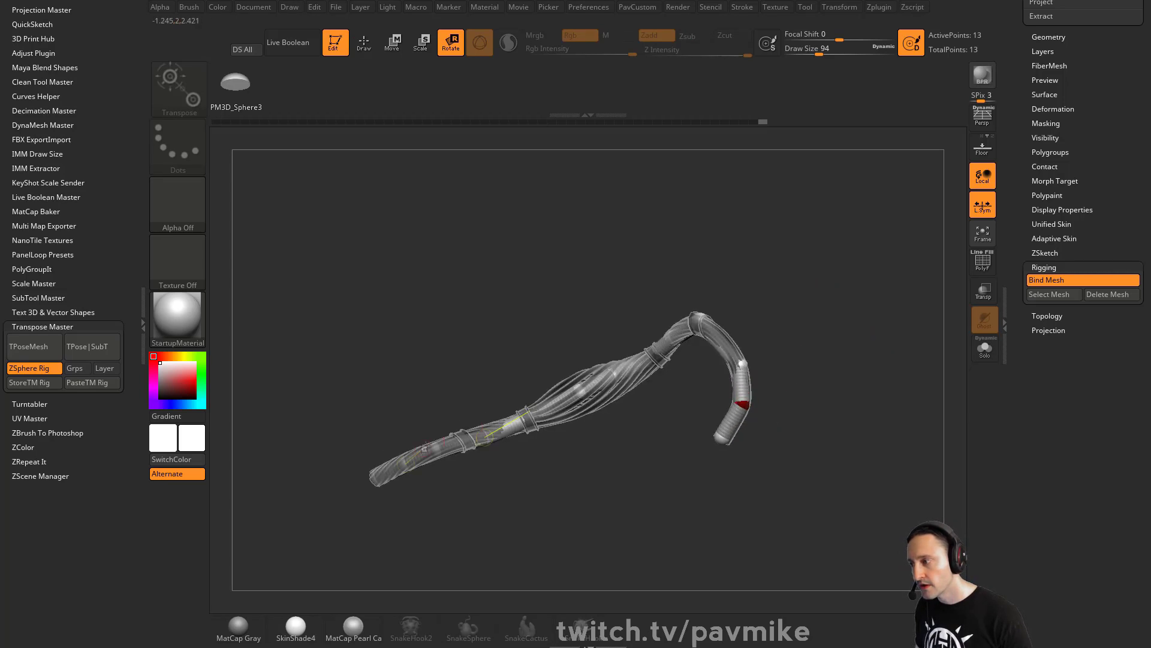
pyautogui.moveTo(416, 447); pyautogui.dragTo(414, 441)
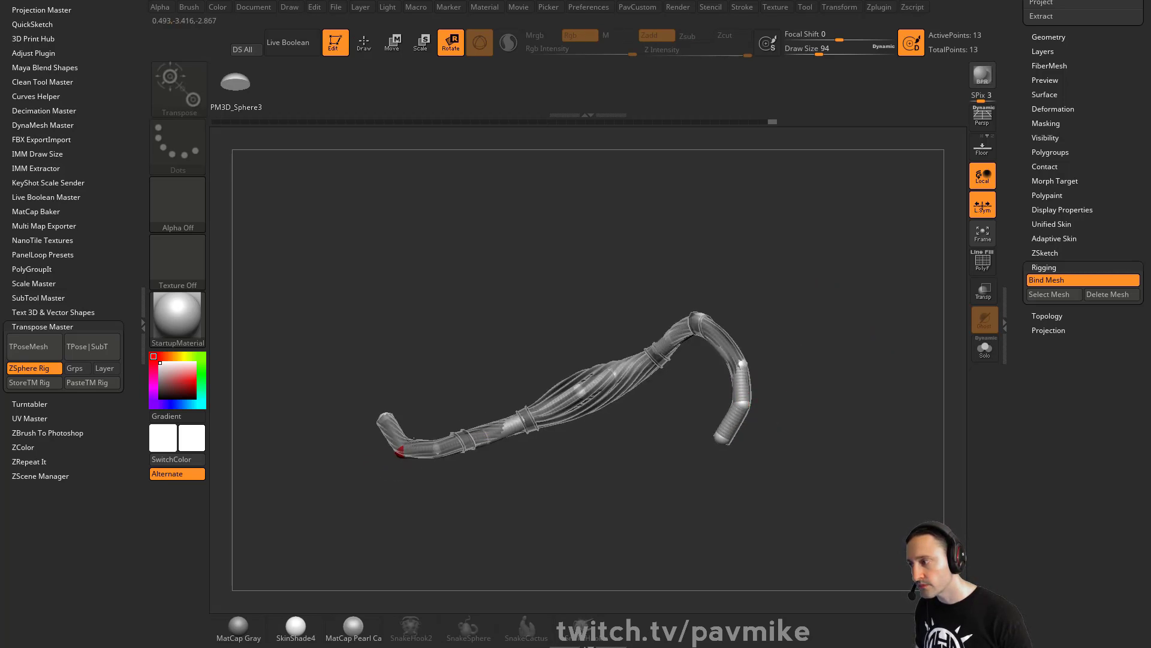
# Open the Layers settings of the rig.
pyautogui.click(1042, 280)
pyautogui.moveTo(1013, 251); pyautogui.dragTo(1023, 390)
pyautogui.scroll(-5, 1024, 353)
pyautogui.click(1036, 444)
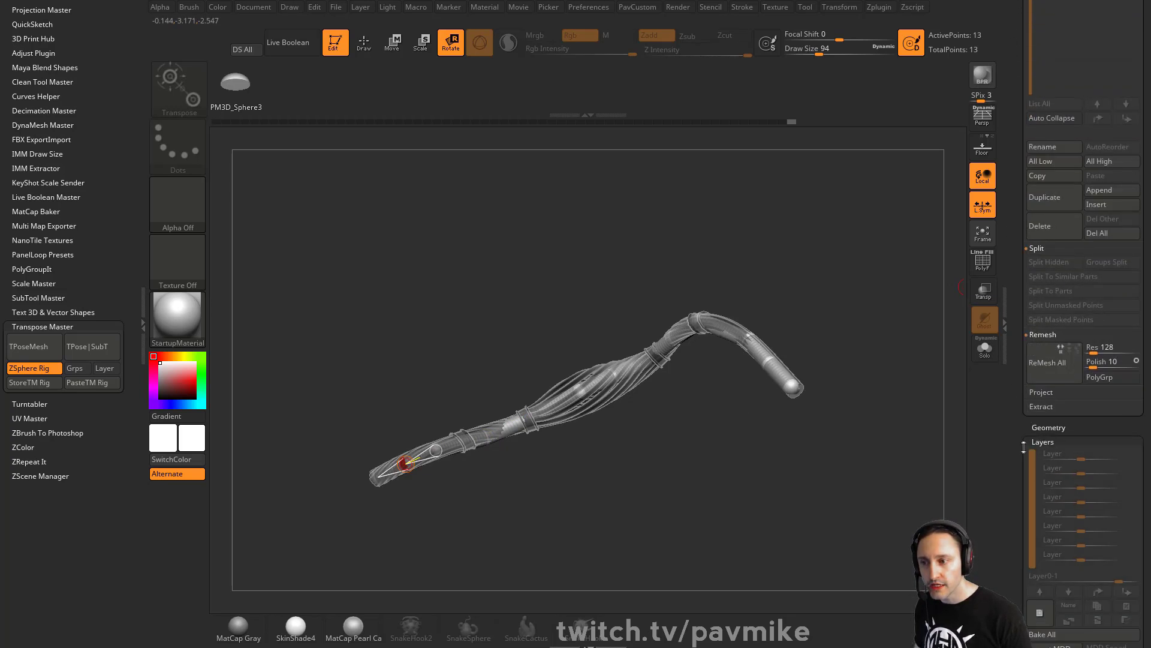
# Add a new layer to the rig for recording a pose and enable Bind Mesh again.
pyautogui.scroll(-6, 999, 337)
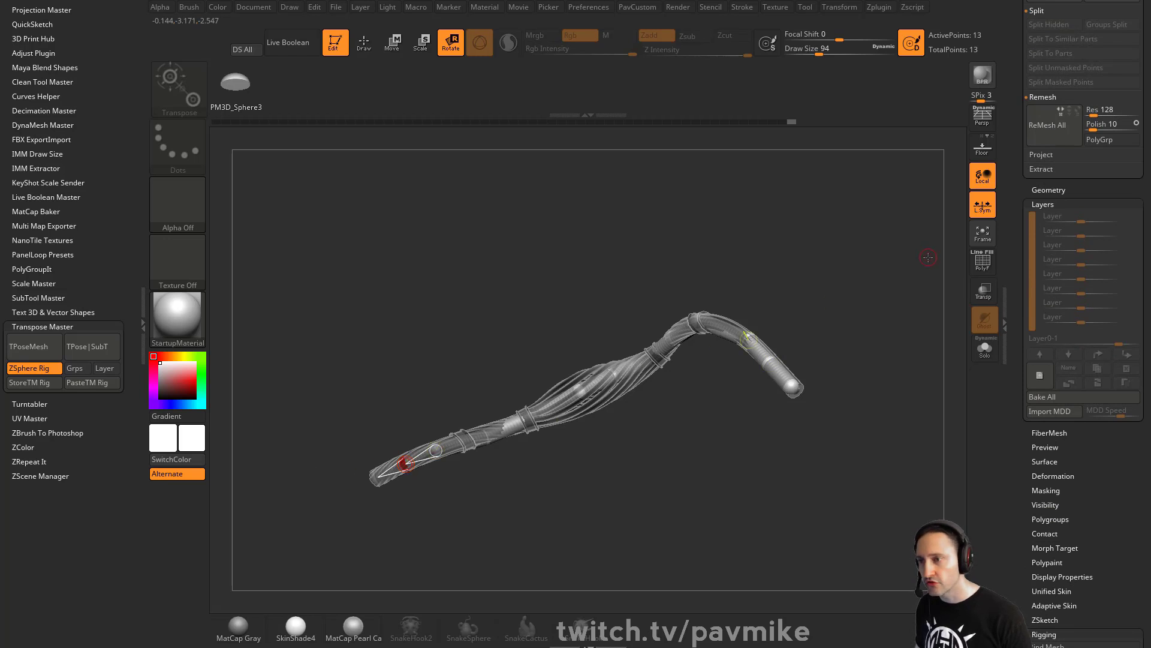
pyautogui.click(1041, 375)
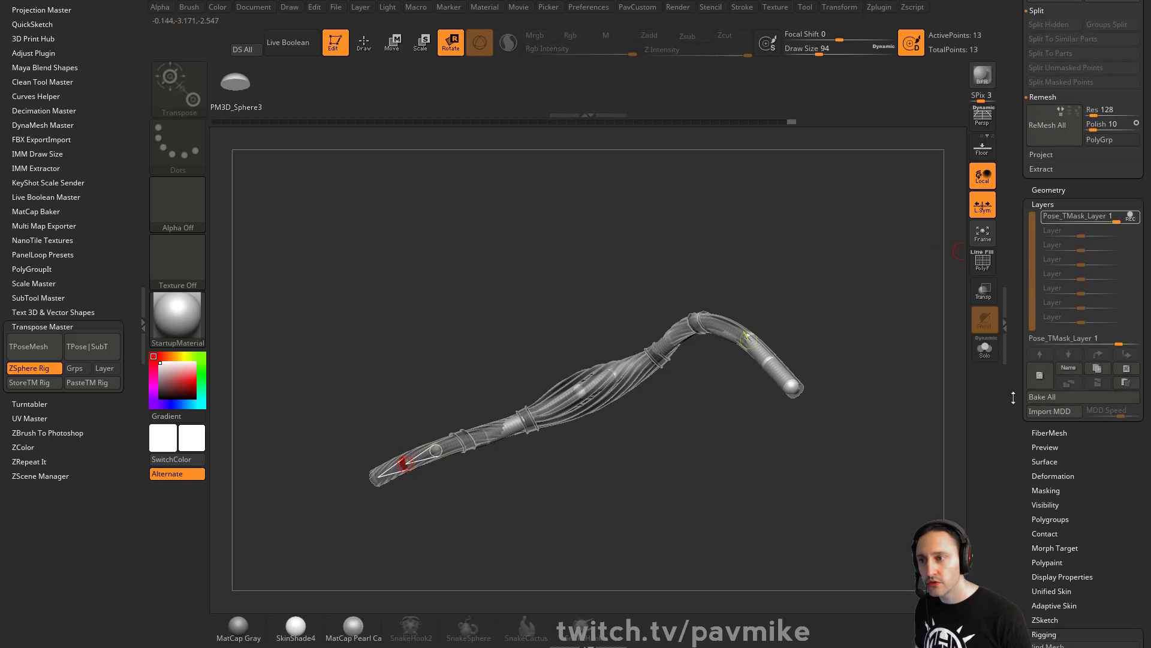
pyautogui.scroll(-9, 1013, 397)
pyautogui.click(1045, 308)
pyautogui.click(1053, 320)
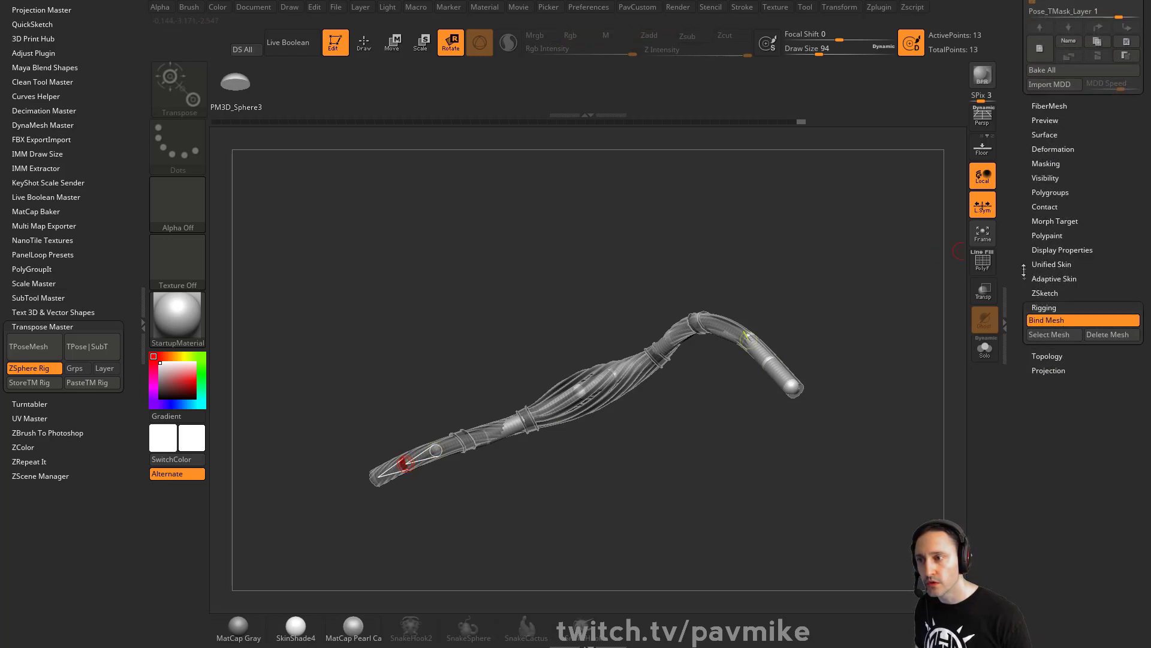
# Rotate a segment near the hooked end and one in the bulging section to bend the bound cable.
pyautogui.scroll(4, 1052, 329)
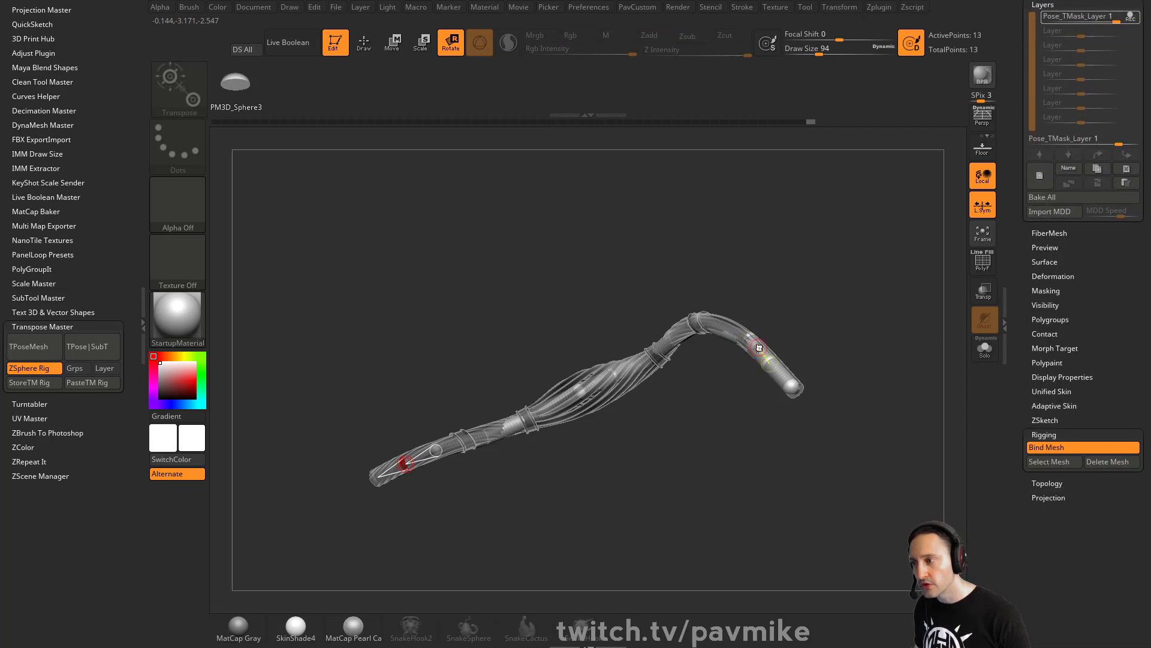
pyautogui.moveTo(759, 348); pyautogui.dragTo(754, 374)
pyautogui.moveTo(572, 402); pyautogui.dragTo(564, 385)
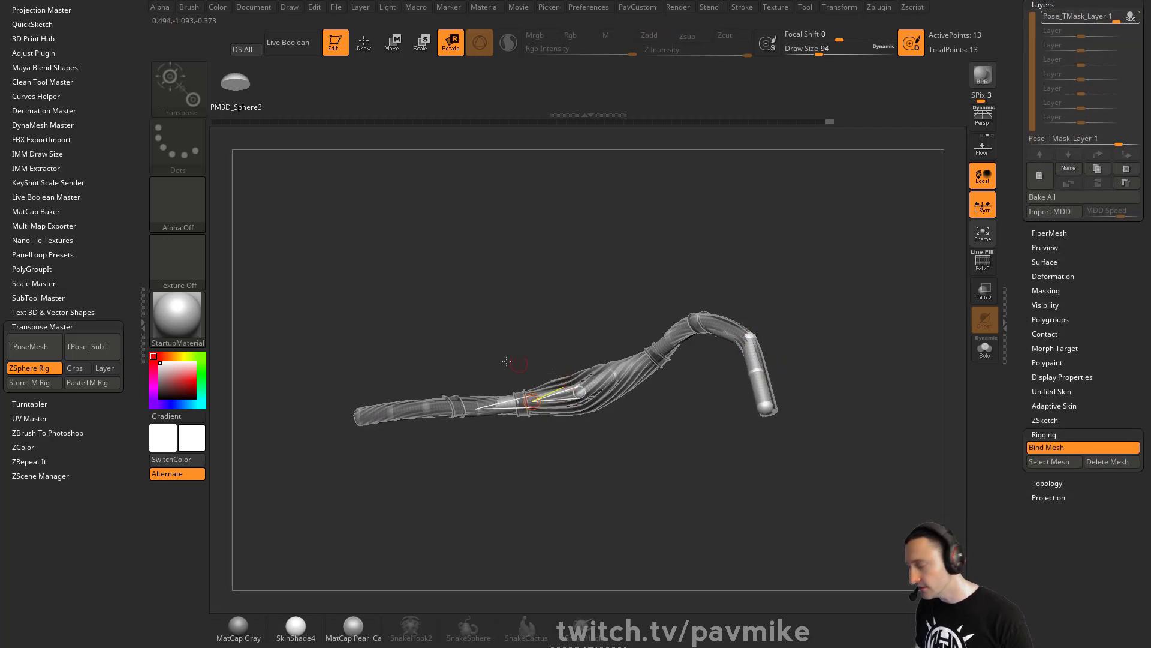
# Try to scale and move joints near the cable's straight end instead of rotating them.
pyautogui.press('e')
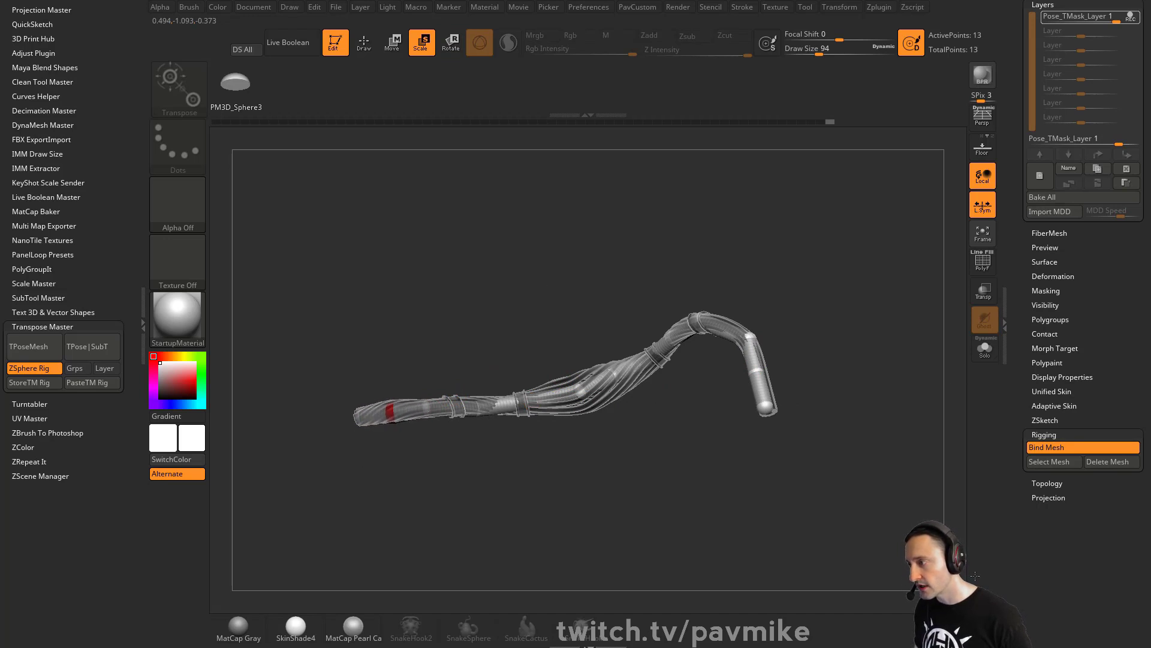
pyautogui.hotkey('ctrl', 'z')
pyautogui.press('w')
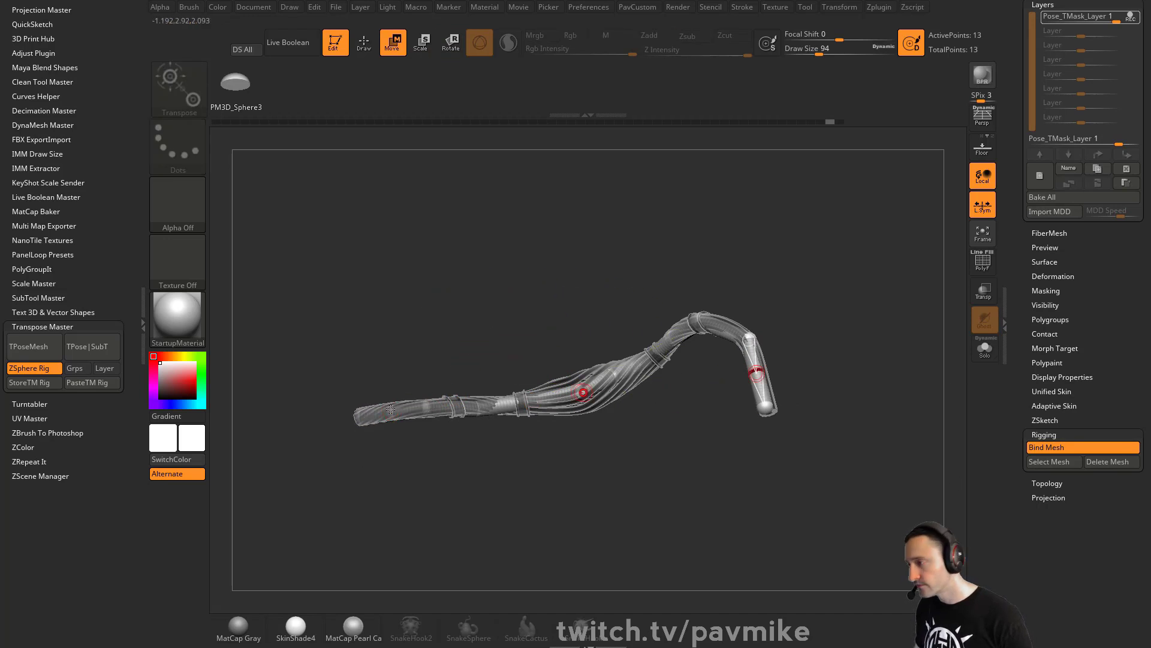
pyautogui.moveTo(378, 405); pyautogui.dragTo(353, 280)
pyautogui.hotkey('ctrl', 'z')
pyautogui.hotkey('ctrl', 'z')
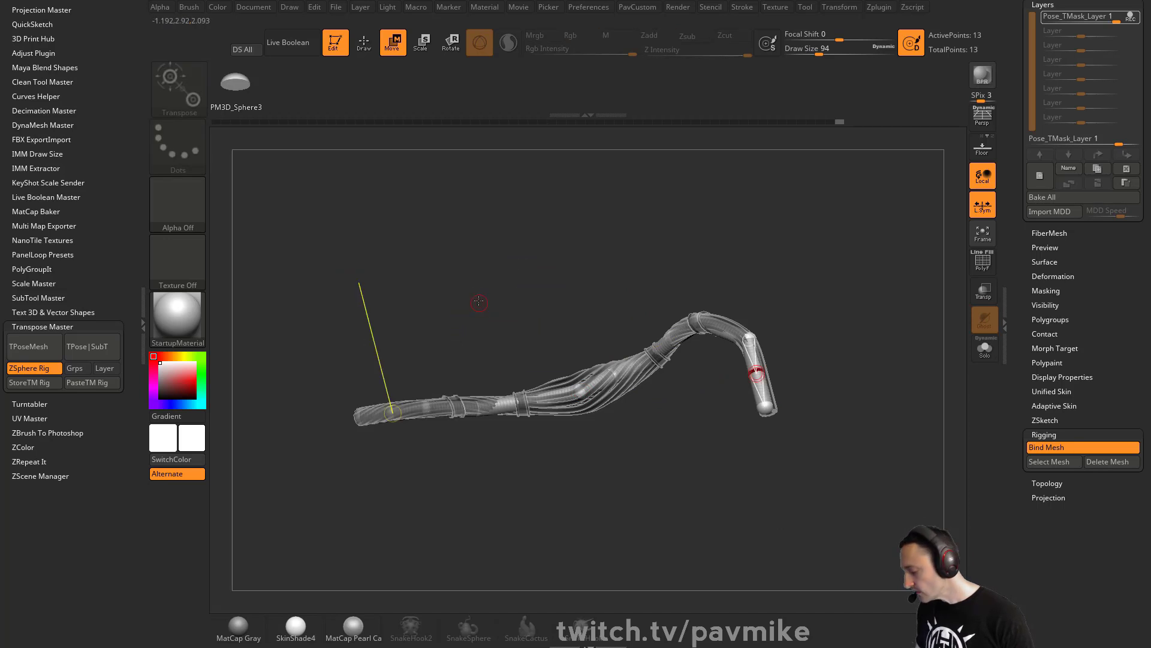
# Rotate further segments from the straight end through the bulging section to give the cable a wavier pose.
pyautogui.press('r')
pyautogui.moveTo(405, 410); pyautogui.dragTo(671, 282)
pyautogui.moveTo(514, 394); pyautogui.dragTo(406, 412)
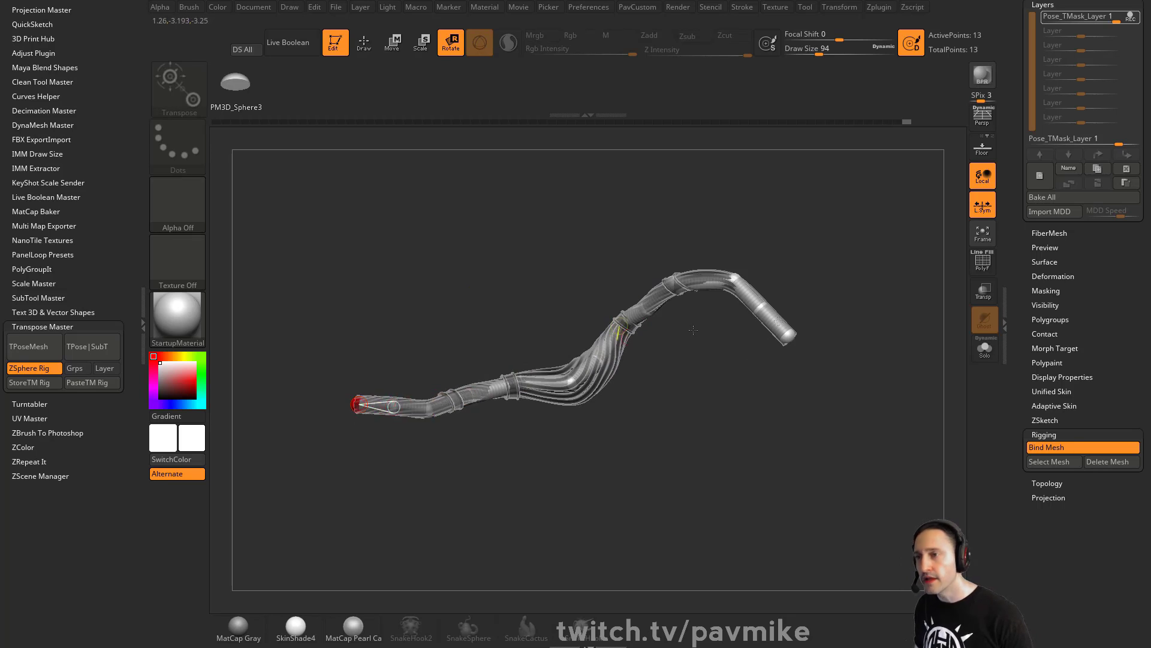
# Stop recording the first pose layer and set its intensity to 0.
pyautogui.keyDown('alt'); pyautogui.moveTo(892, 278); pyautogui.dragTo(864, 332); pyautogui.keyUp('alt')
pyautogui.click(1108, 18)
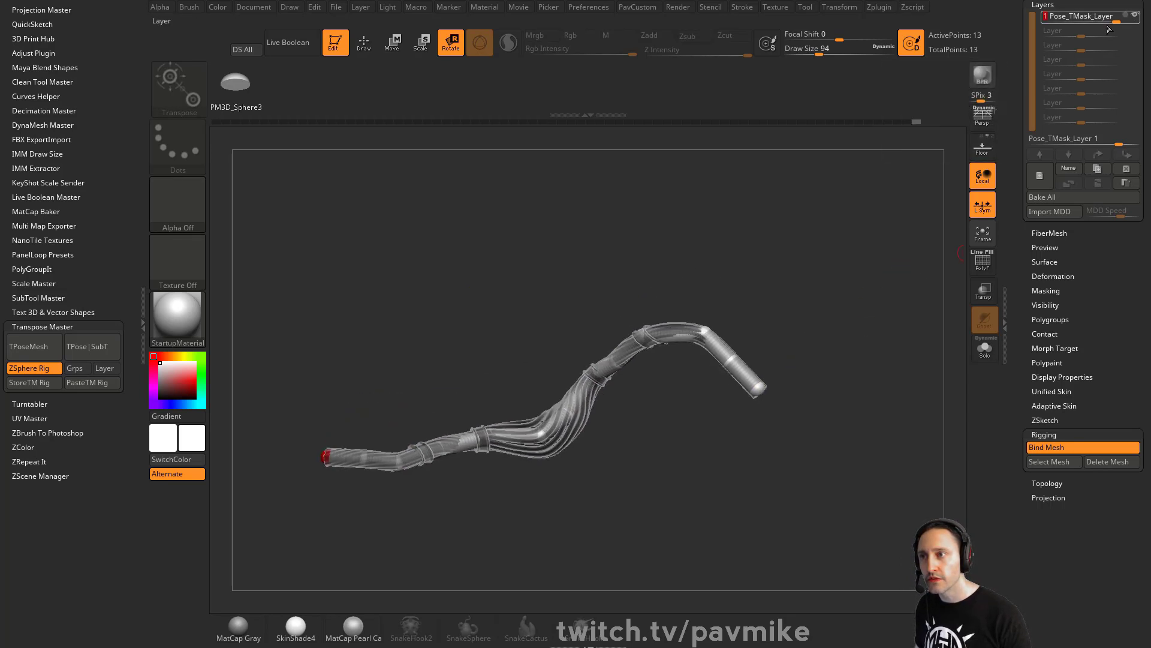
pyautogui.moveTo(1109, 29); pyautogui.dragTo(1080, 25)
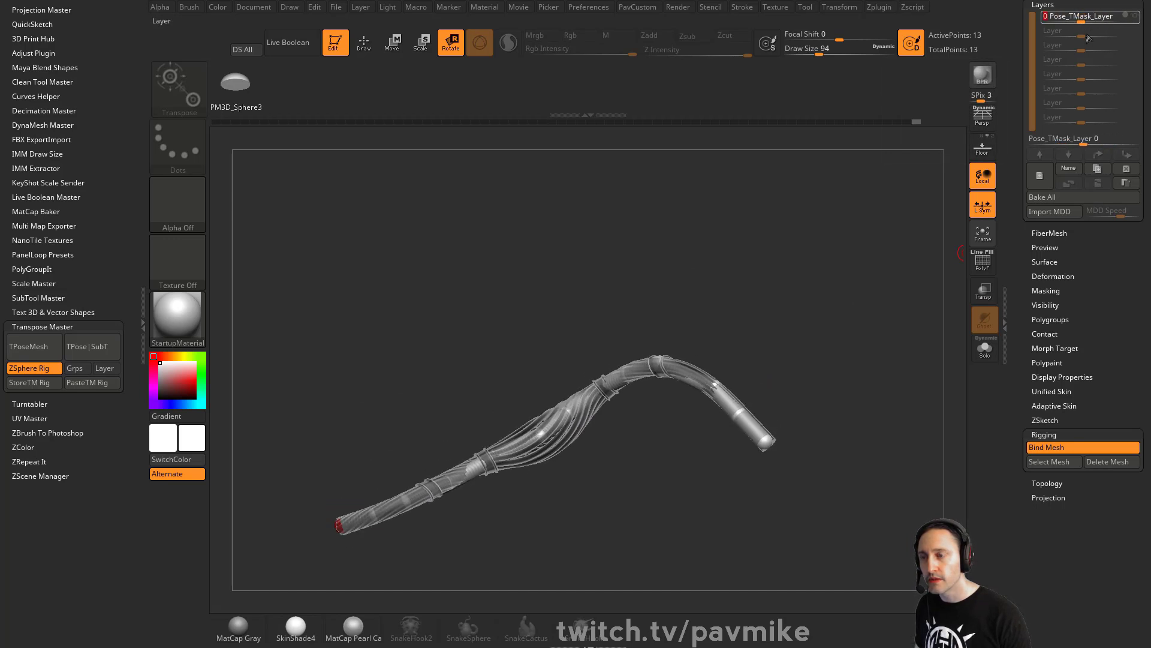
# Add a second pose layer and rotate segments along the cable to bend it into a different, S-like pose.
pyautogui.click(1041, 175)
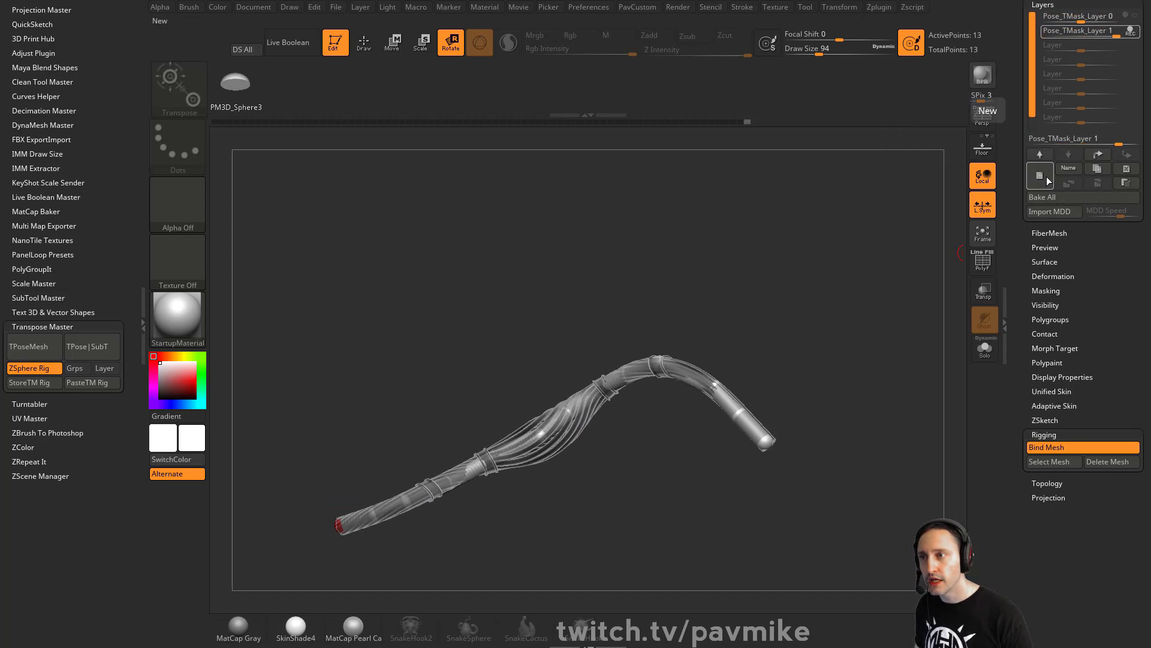
pyautogui.keyDown('alt'); pyautogui.moveTo(732, 328); pyautogui.dragTo(763, 315); pyautogui.keyUp('alt')
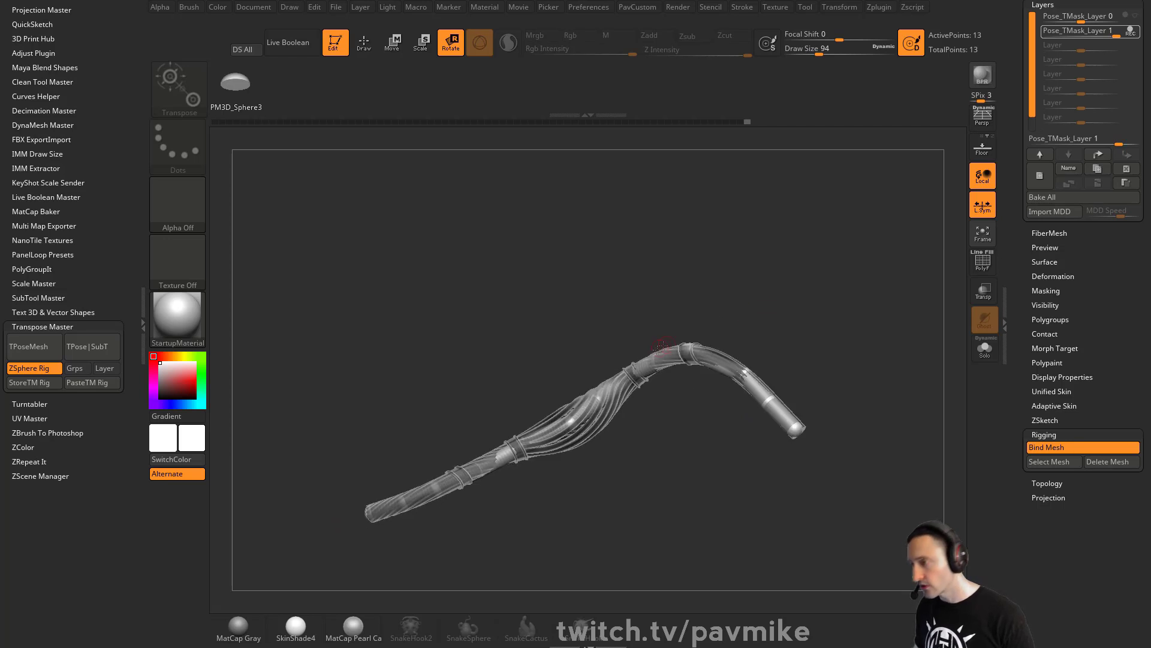
pyautogui.moveTo(666, 359); pyautogui.dragTo(653, 333)
pyautogui.moveTo(585, 411); pyautogui.dragTo(581, 389)
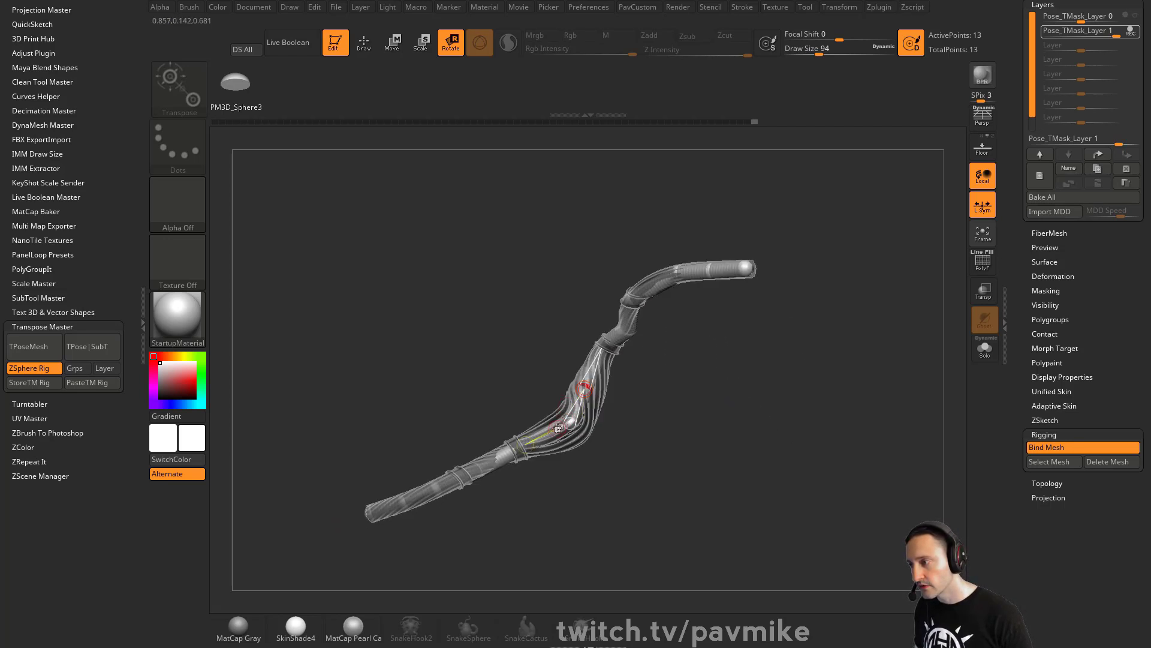
pyautogui.moveTo(540, 427); pyautogui.dragTo(538, 496)
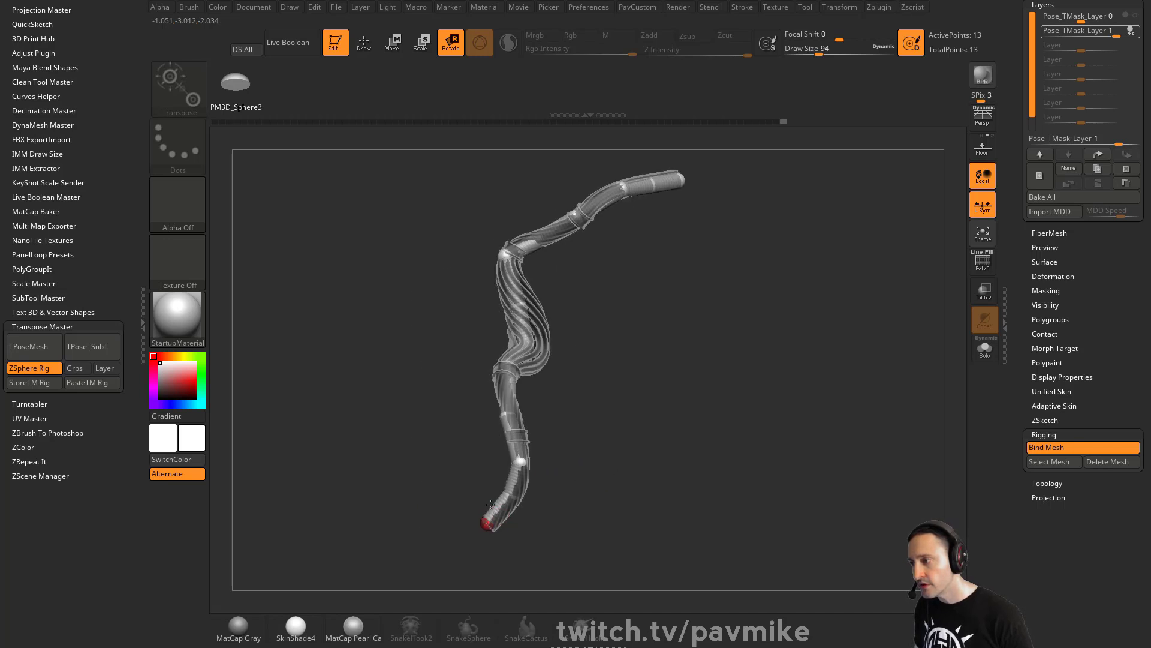
pyautogui.keyDown('alt'); pyautogui.moveTo(638, 263); pyautogui.dragTo(637, 354); pyautogui.keyUp('alt')
pyautogui.moveTo(665, 276); pyautogui.dragTo(824, 363)
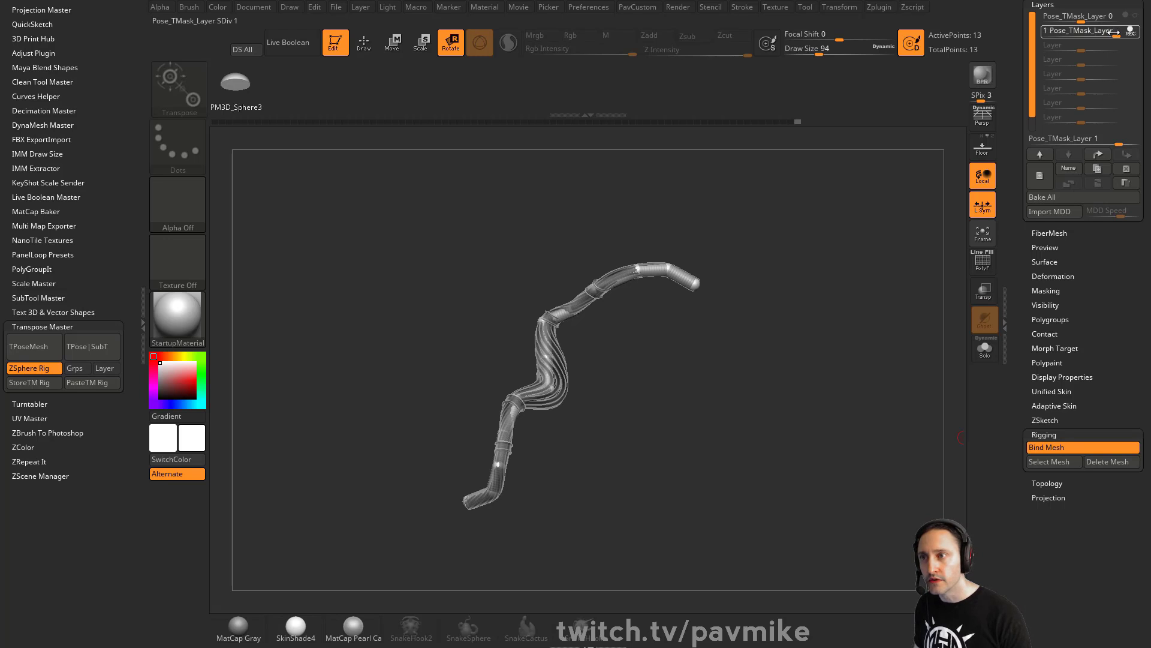
# Stop recording the second pose layer and set its intensity to 0.
pyautogui.moveTo(1113, 33); pyautogui.dragTo(1083, 34)
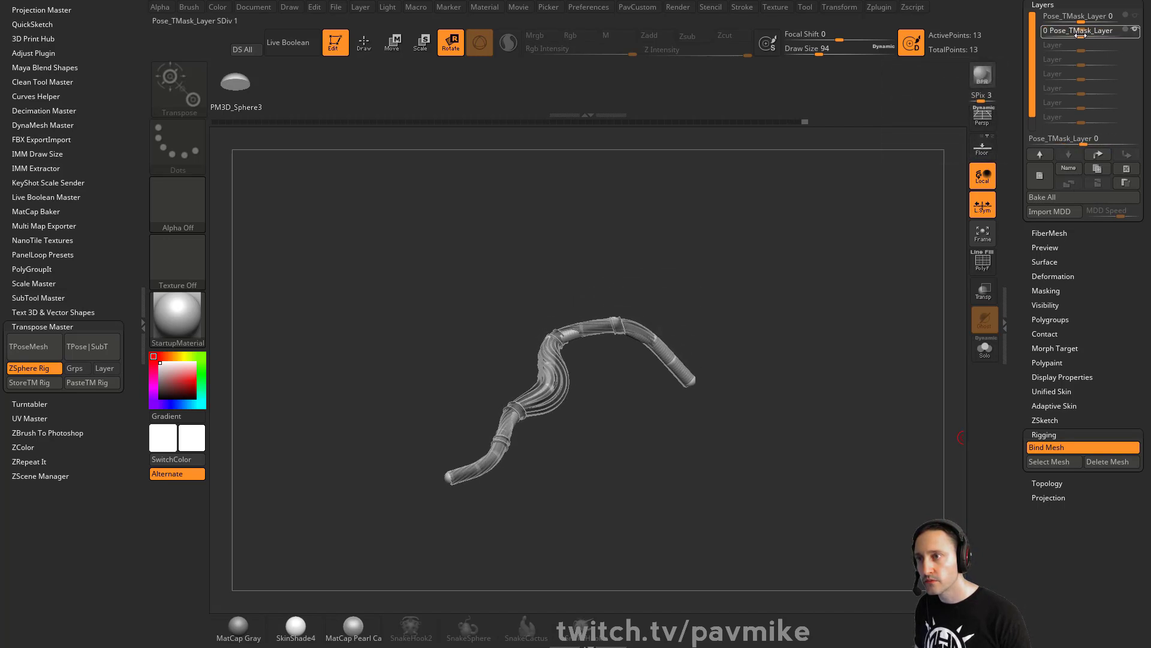
pyautogui.moveTo(788, 360); pyautogui.dragTo(838, 286)
pyautogui.keyDown('alt'); pyautogui.moveTo(838, 286); pyautogui.dragTo(832, 311); pyautogui.keyUp('alt')
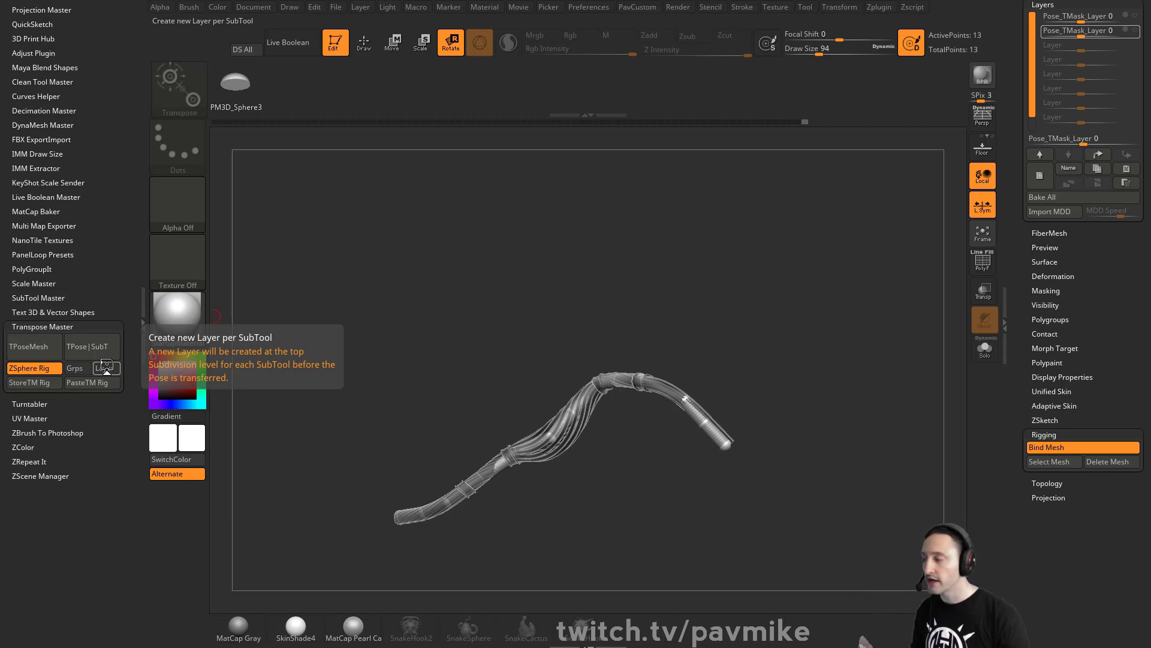
# Transfer the rig's pose back to the original cable subtools with TPose|SubT and display their polyframe.
pyautogui.click(87, 346)
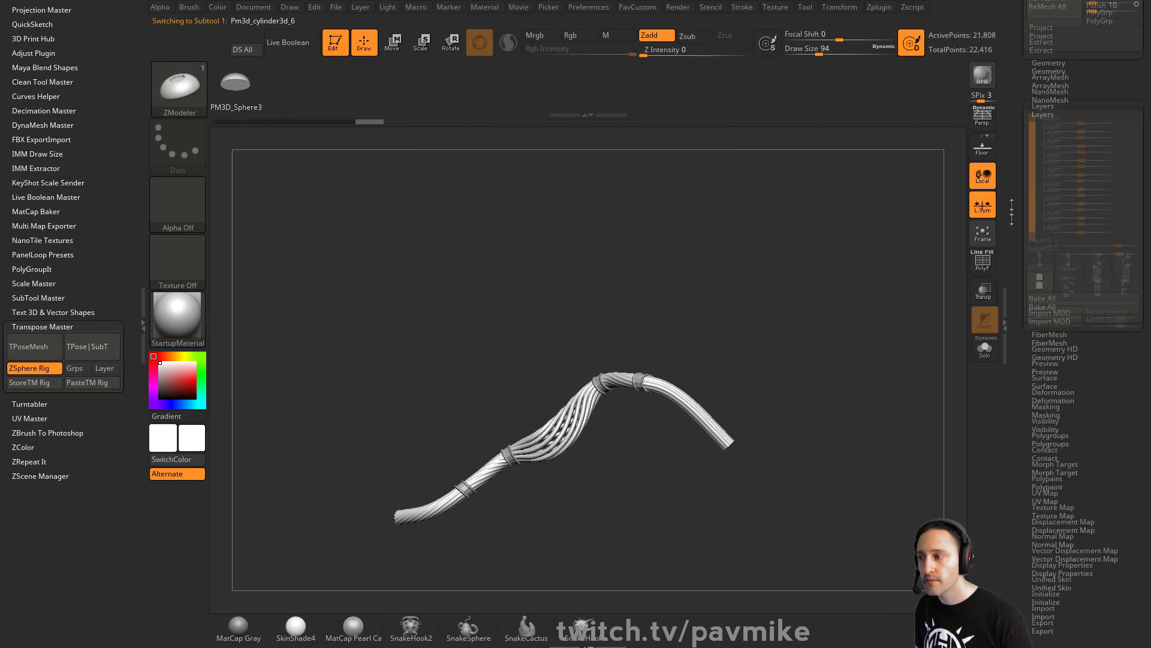
pyautogui.moveTo(916, 398); pyautogui.dragTo(959, 298)
pyautogui.click(981, 264)
pyautogui.moveTo(920, 362)
pyautogui.mouseDown()
pyautogui.moveTo(857, 336)
pyautogui.moveTo(900, 385)
pyautogui.moveTo(904, 364)
pyautogui.mouseUp()
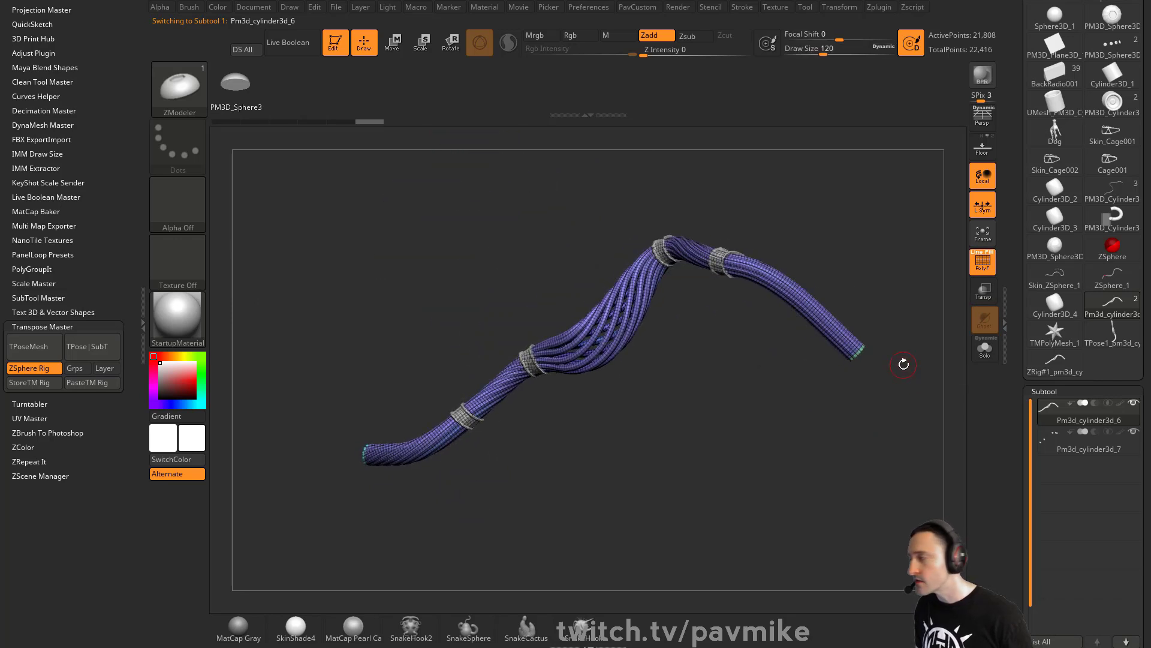